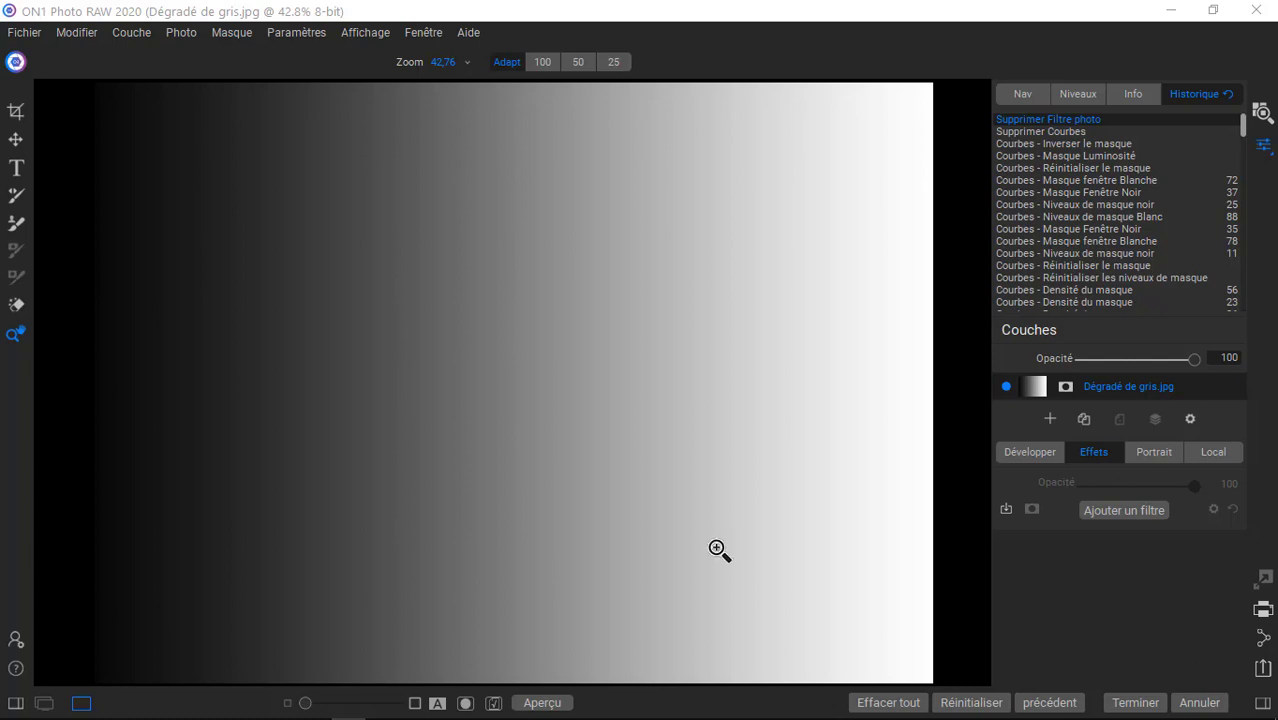
Add a Filtre photo filter with its Montant set to 26 and its Saturation set to 11.
click(719, 551)
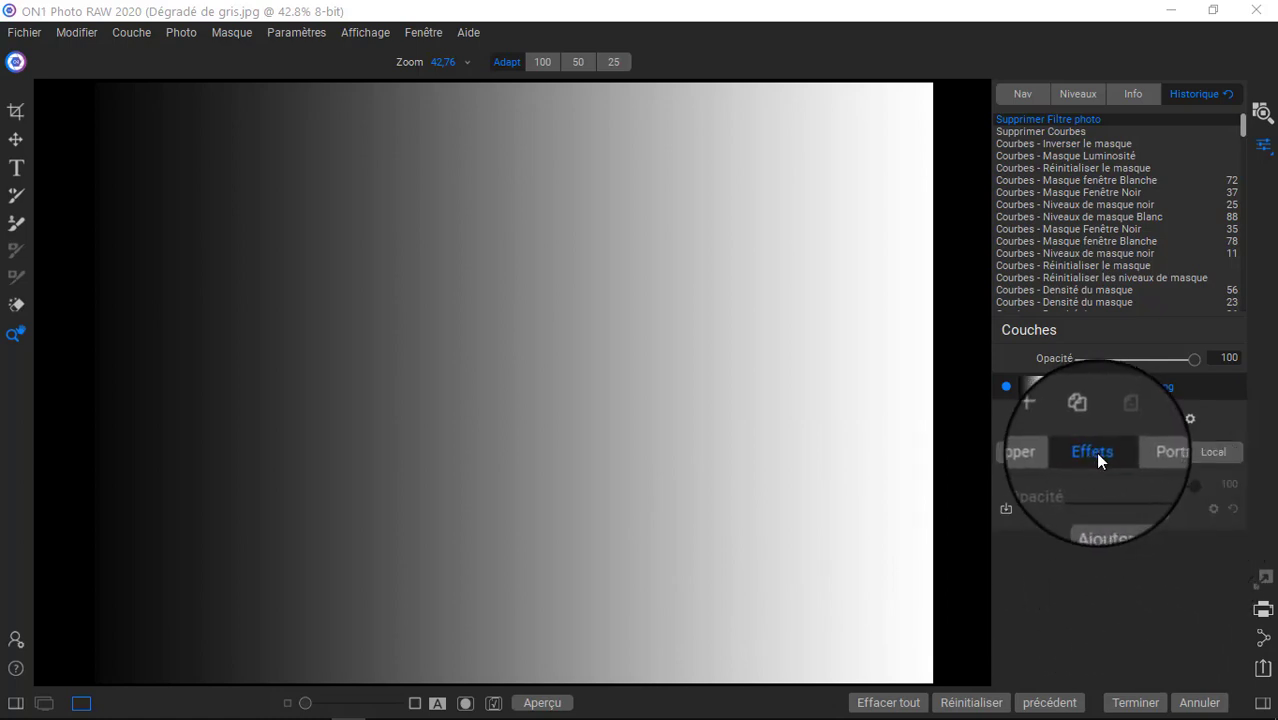
click(1119, 513)
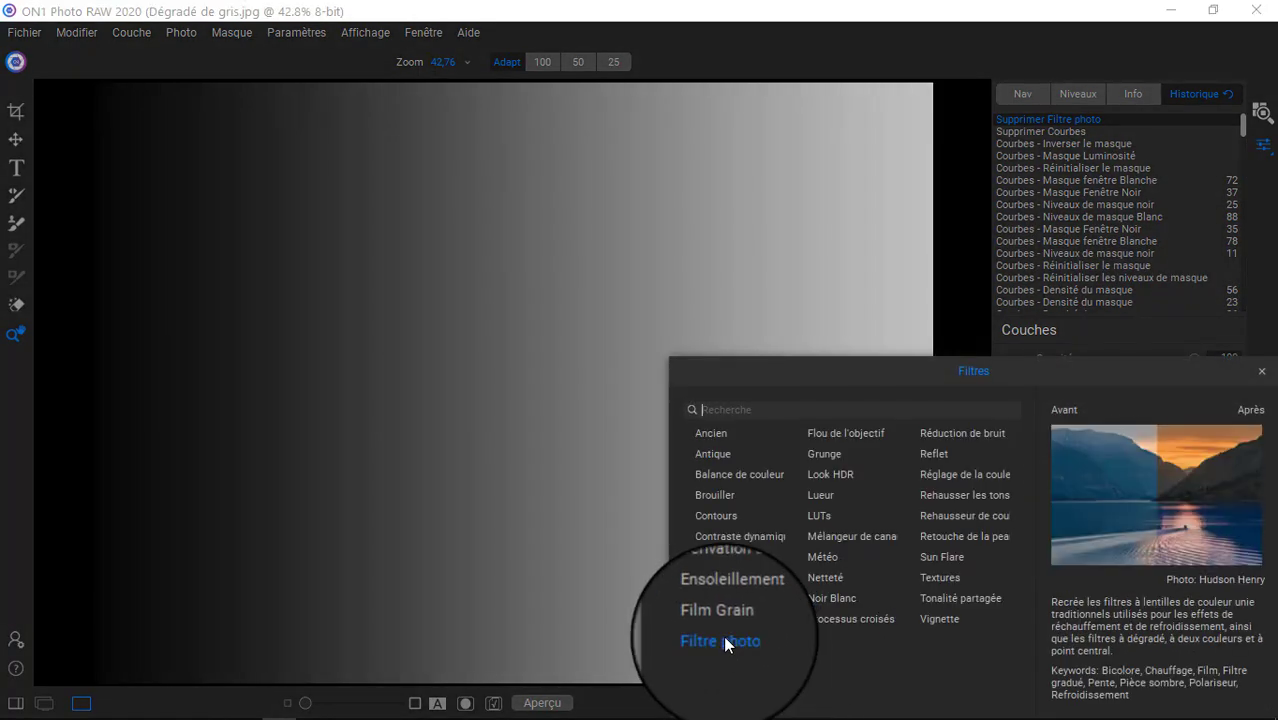
click(723, 635)
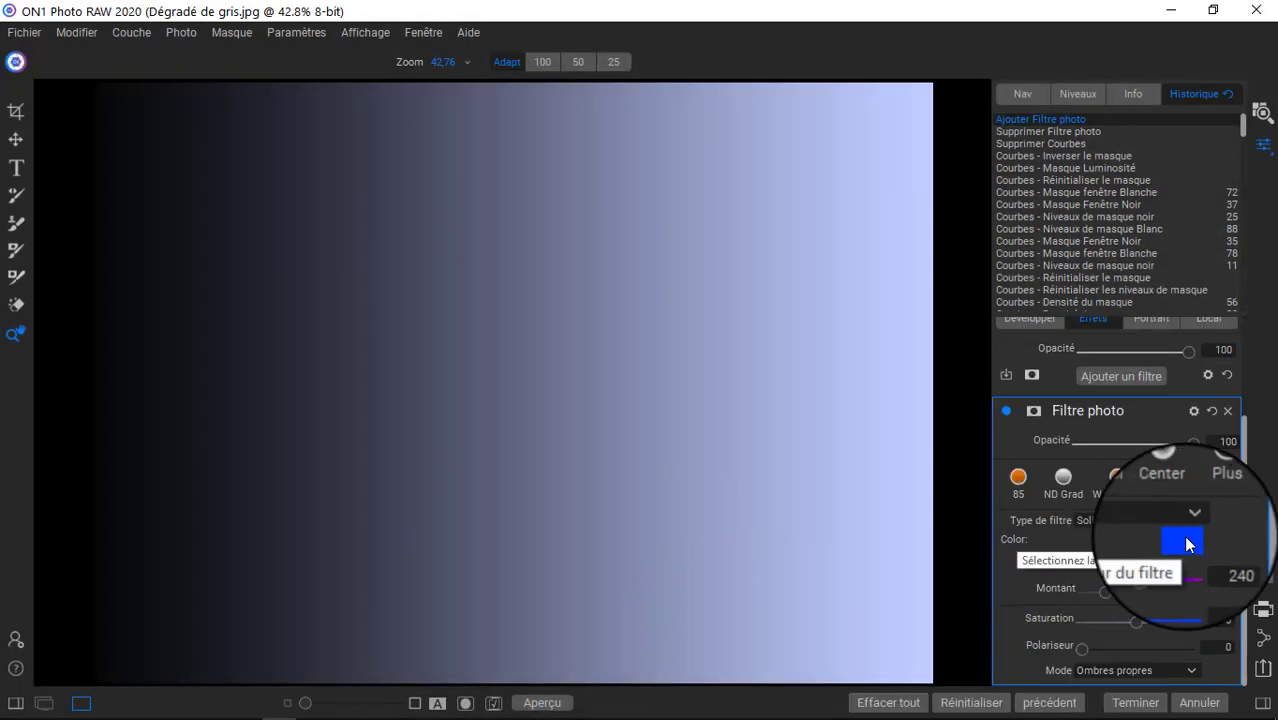
drag(1107, 593, 1113, 597)
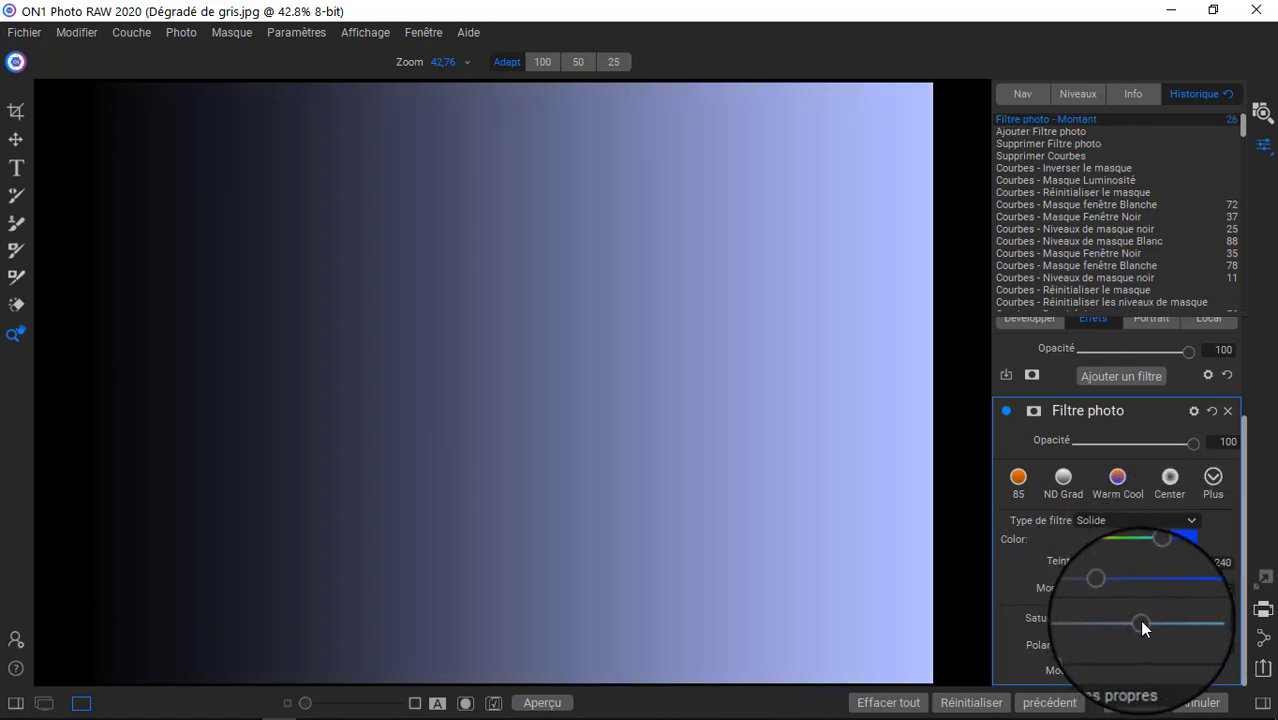
click(1141, 623)
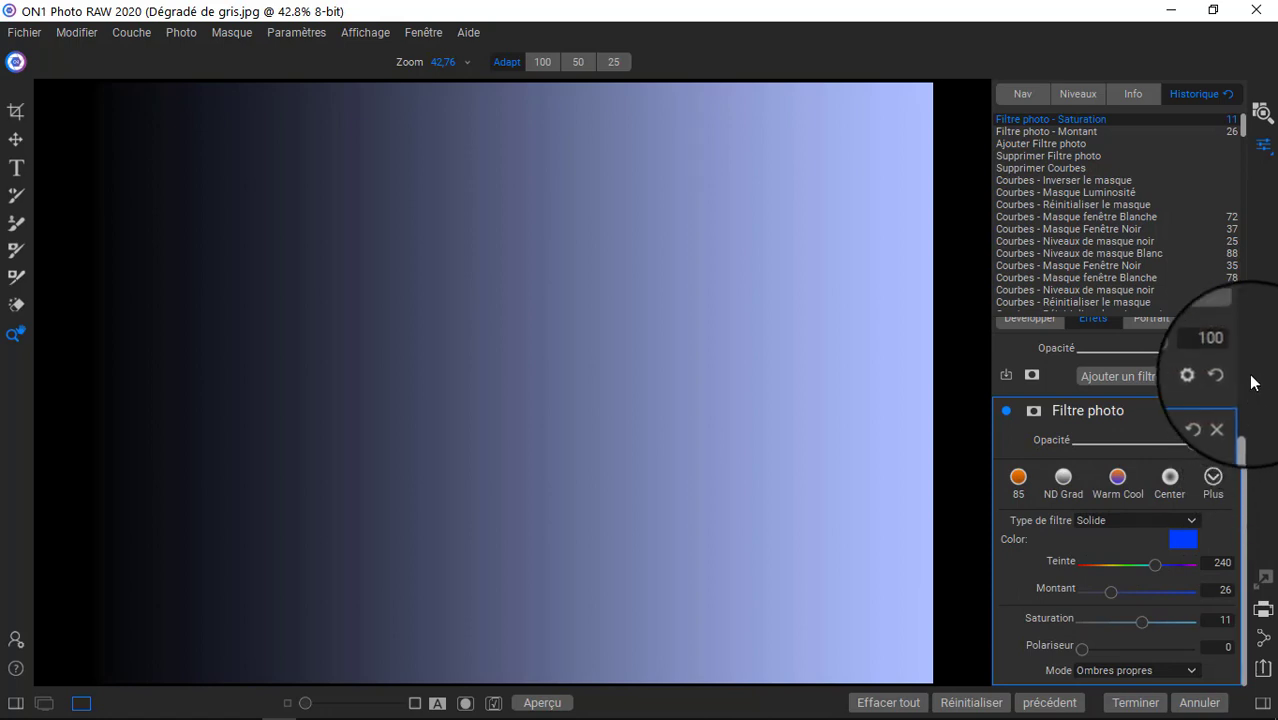
Add a Courbes filter and reset it to its default settings.
click(1117, 372)
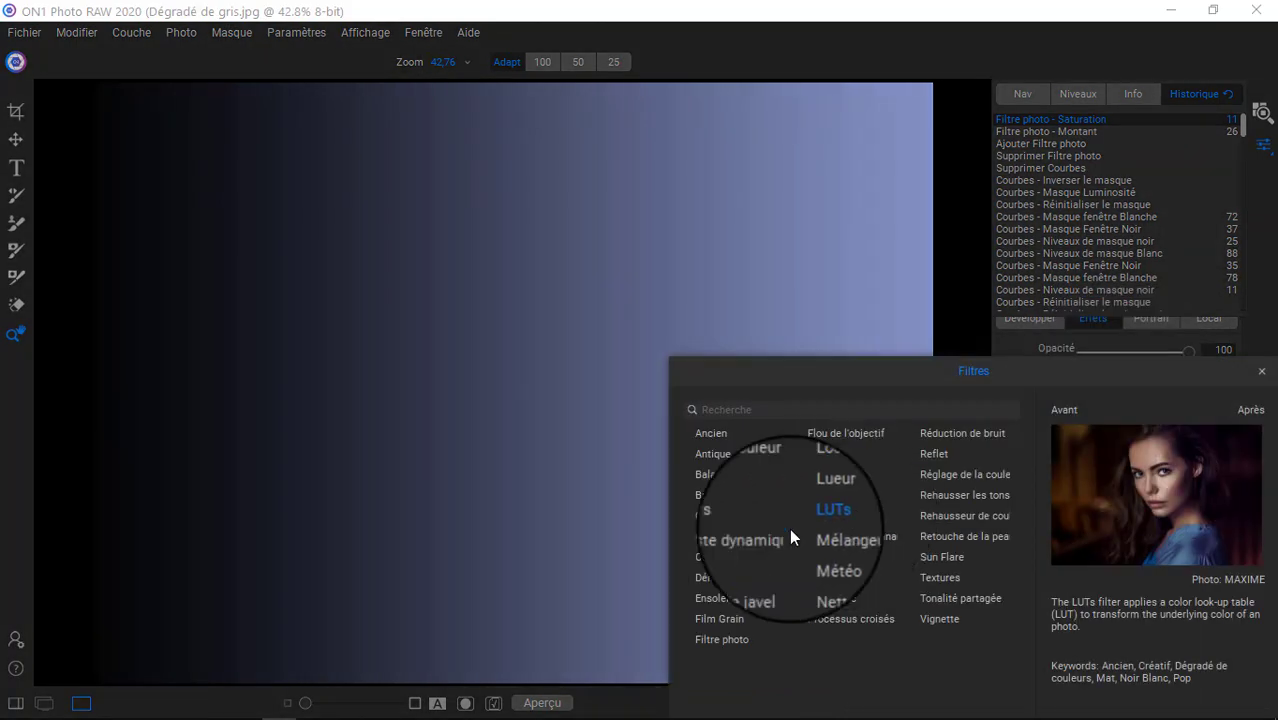
click(714, 560)
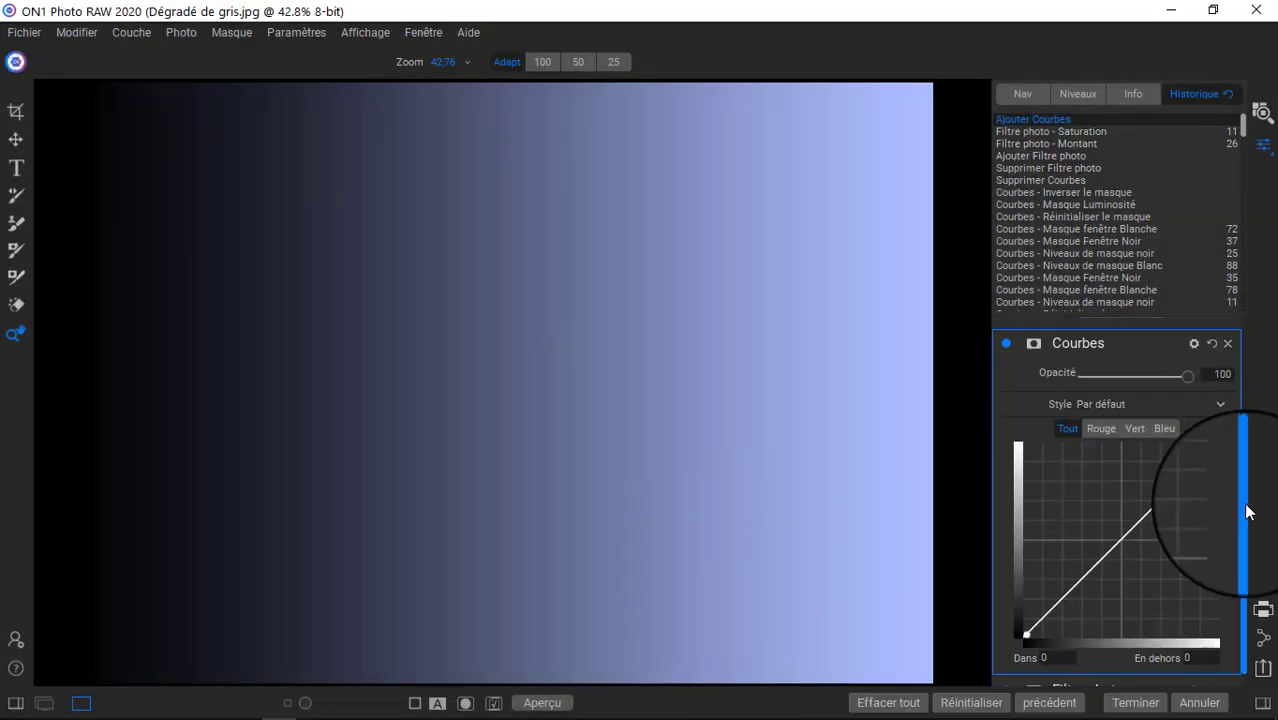
click(1214, 364)
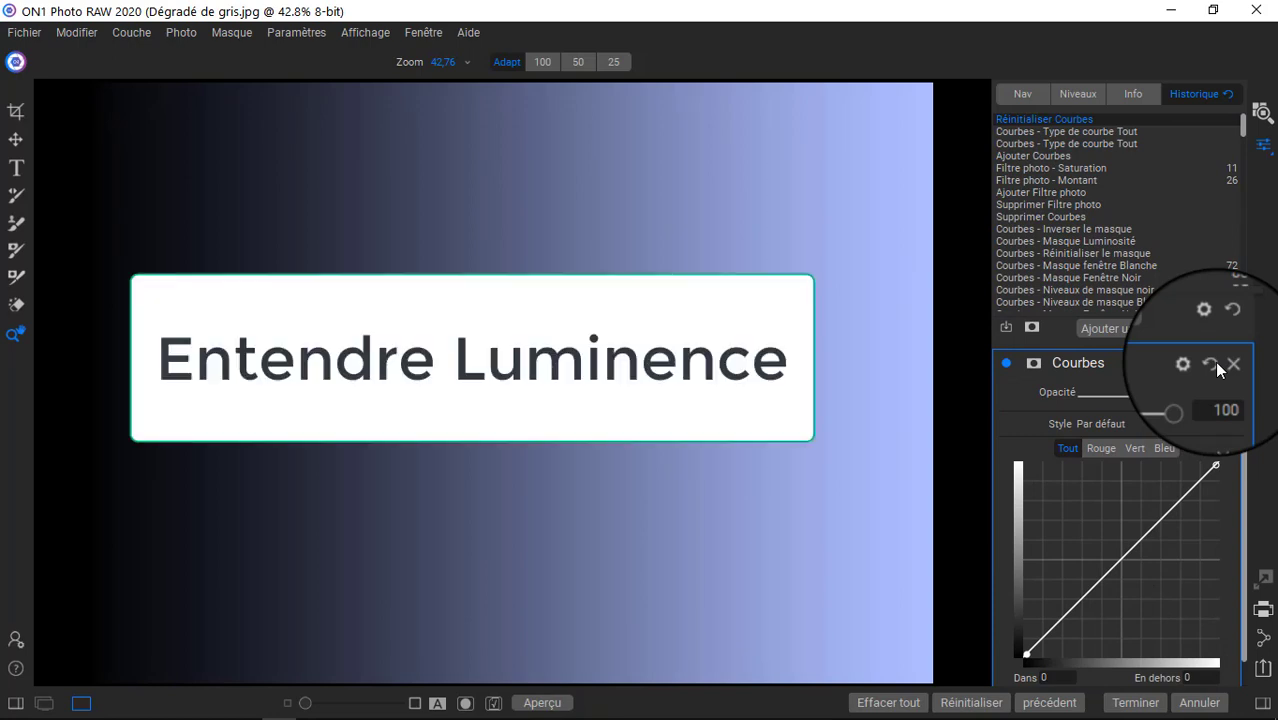
Create a luminosity mask for the Courbes filter and set its midtone mask level to 46.
scroll(1205, 420, up, 2)
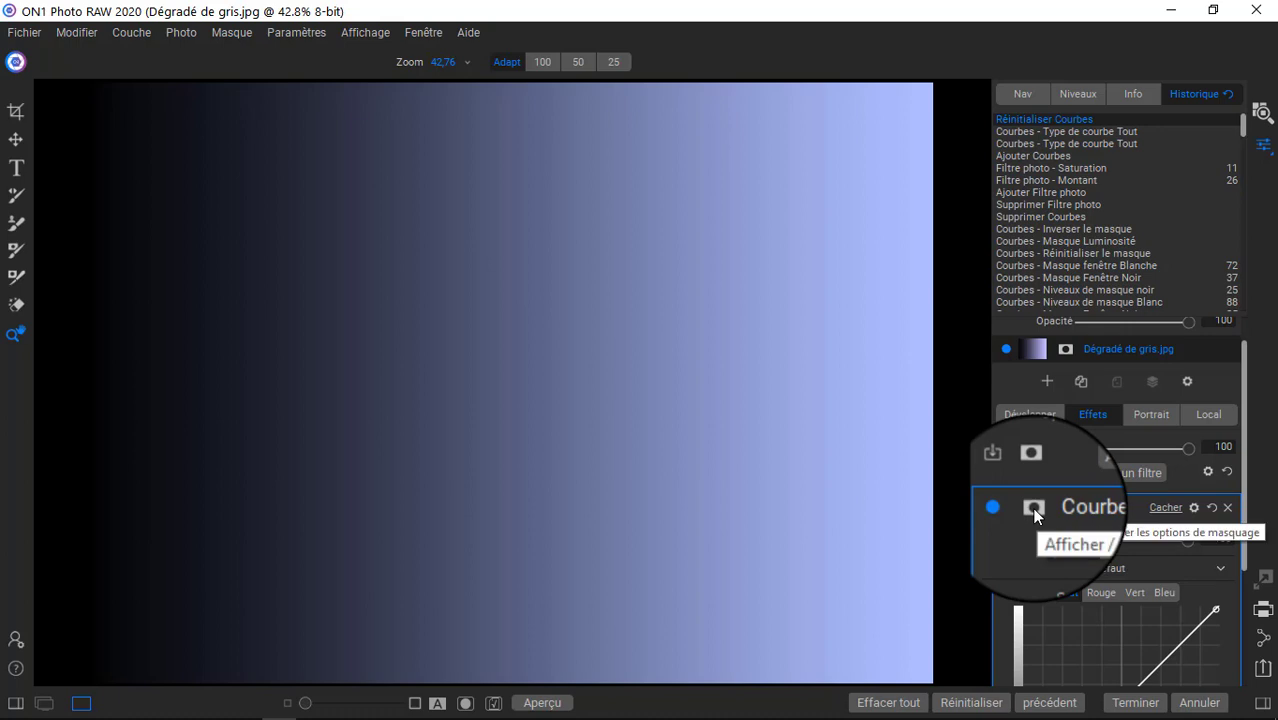
click(1034, 510)
scroll(1250, 540, down, 2)
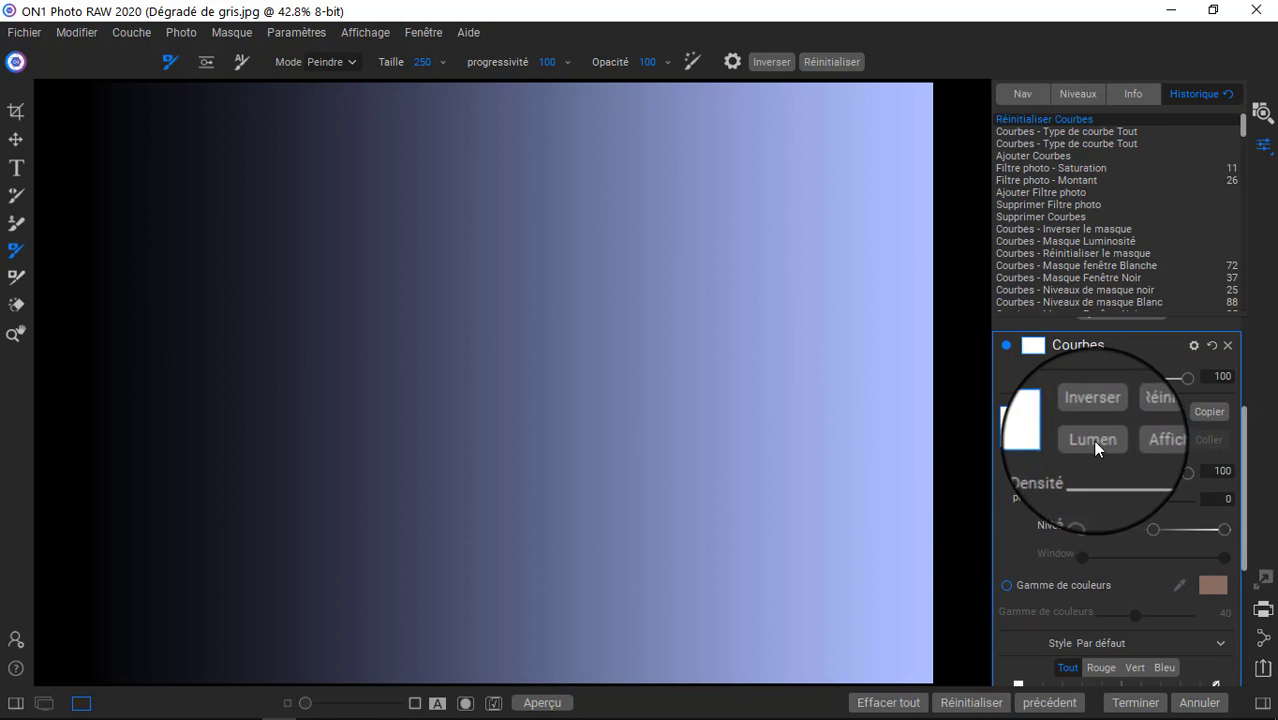
click(1092, 439)
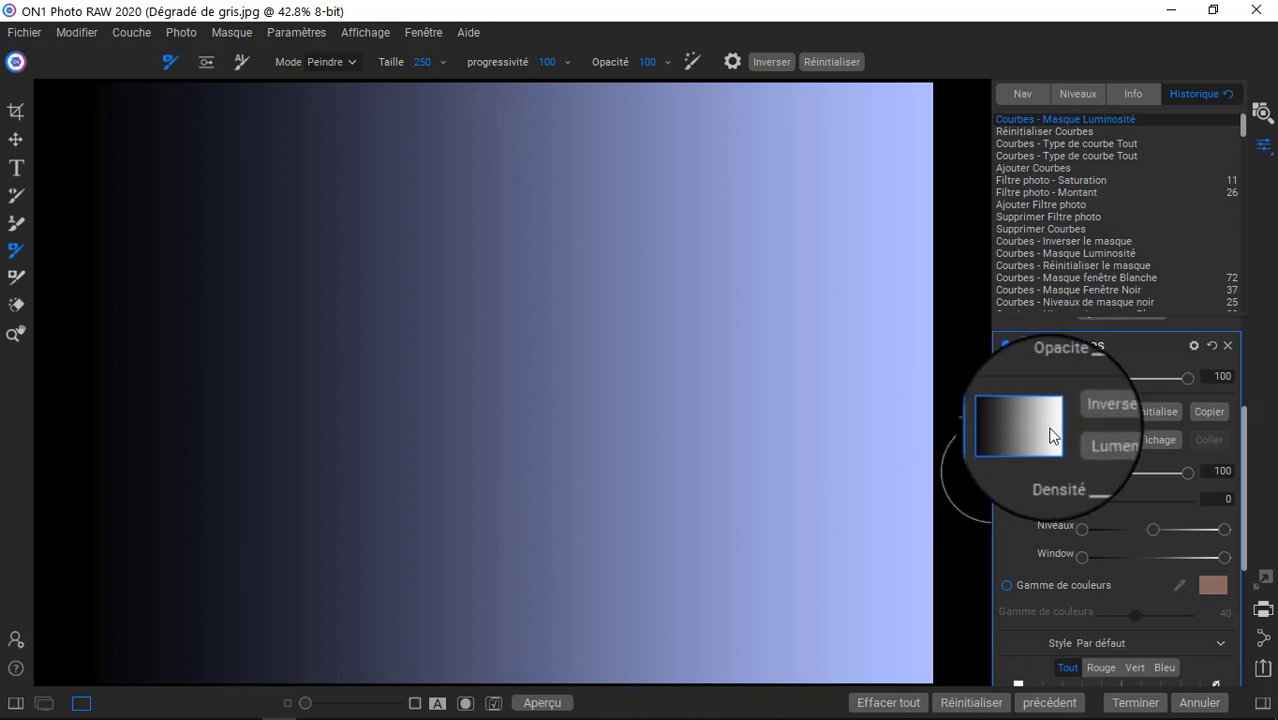
click(1080, 565)
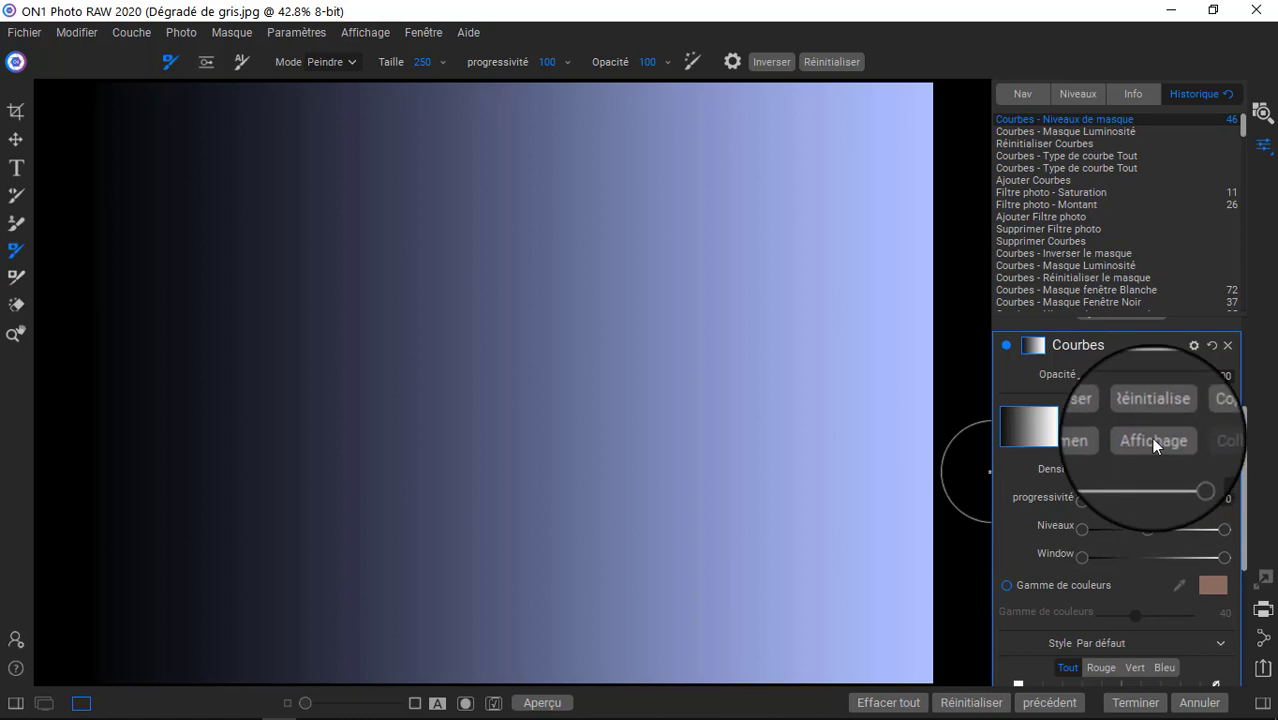
Compare the Courbes luminosity mask with the image by toggling the mask view, leaving the mask displayed.
click(1153, 439)
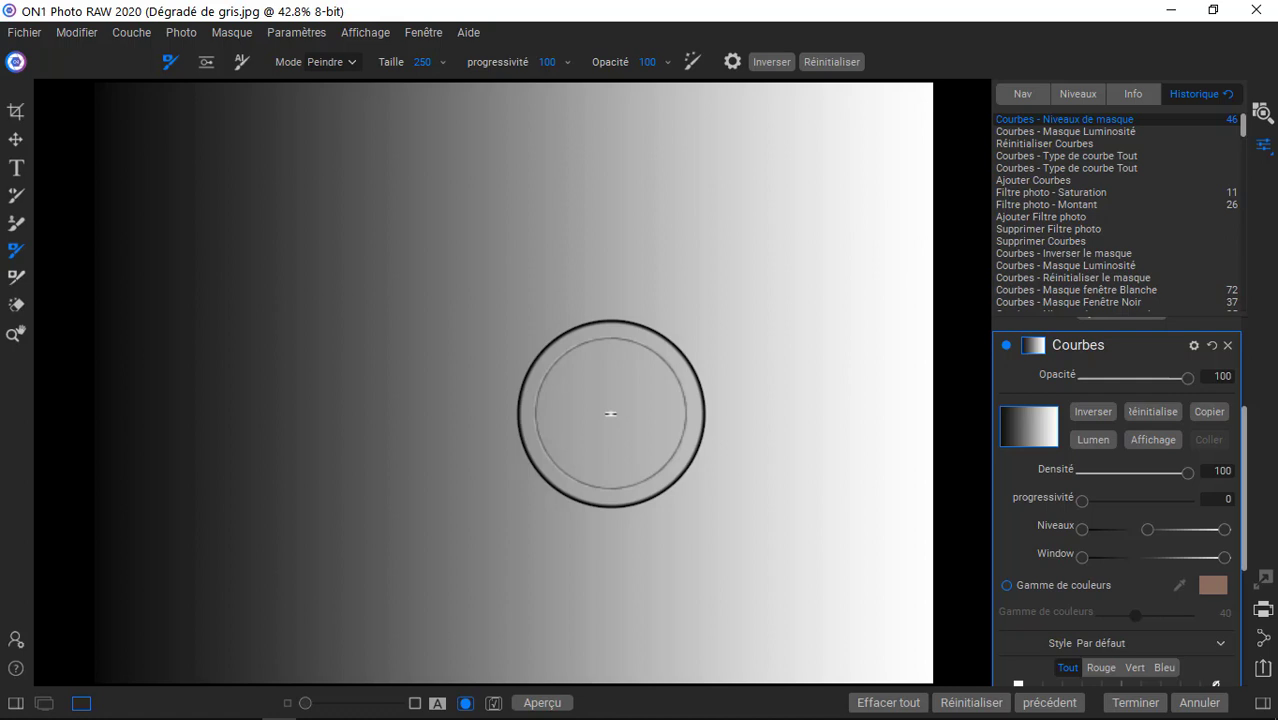
click(1146, 438)
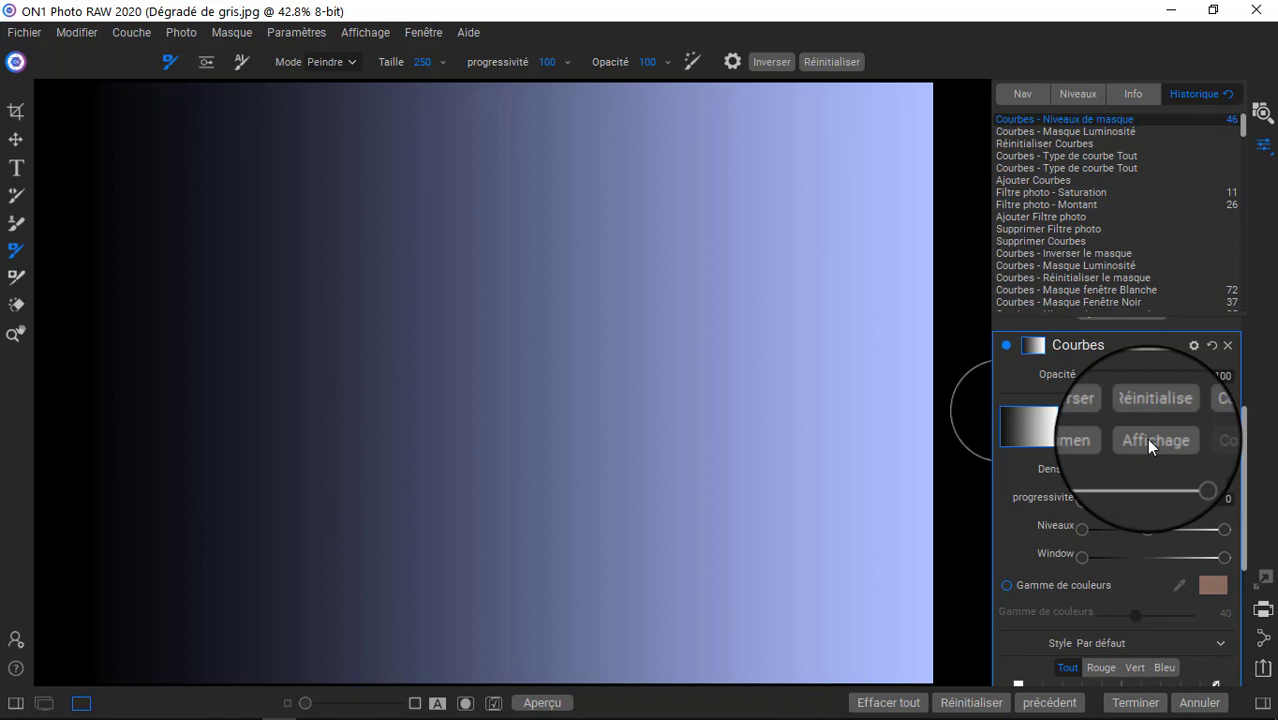
click(1149, 438)
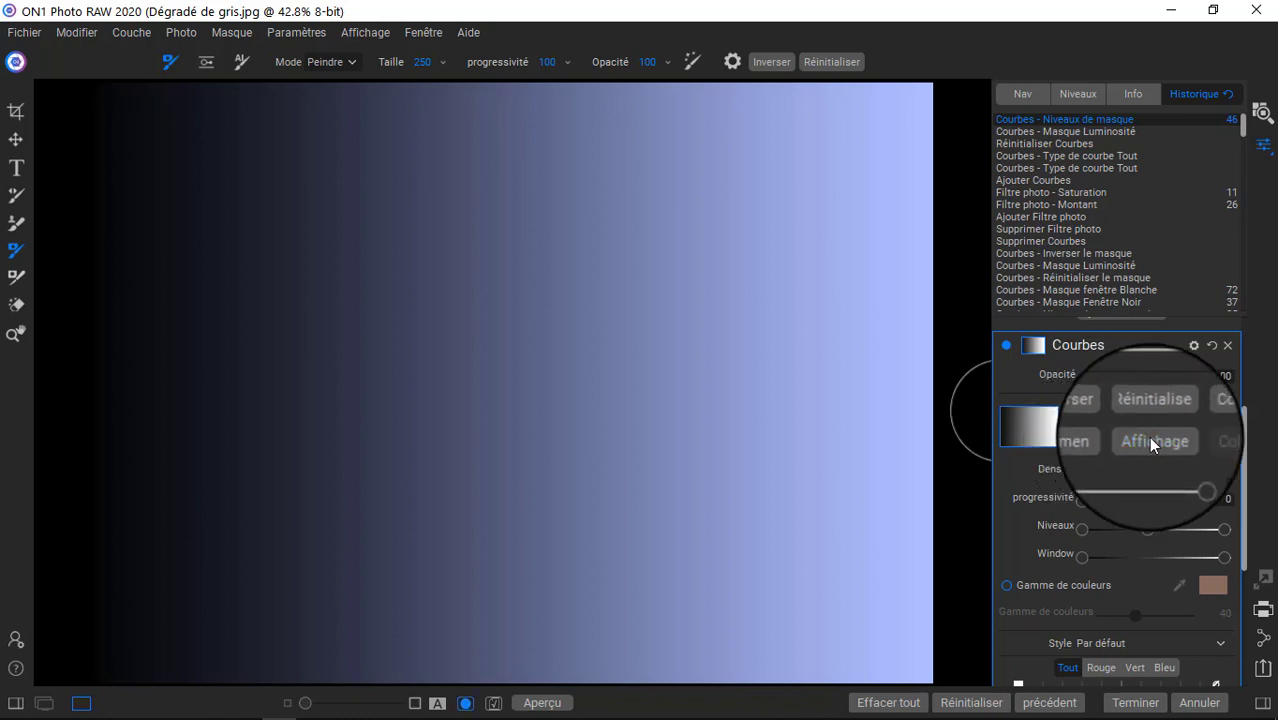
click(1148, 436)
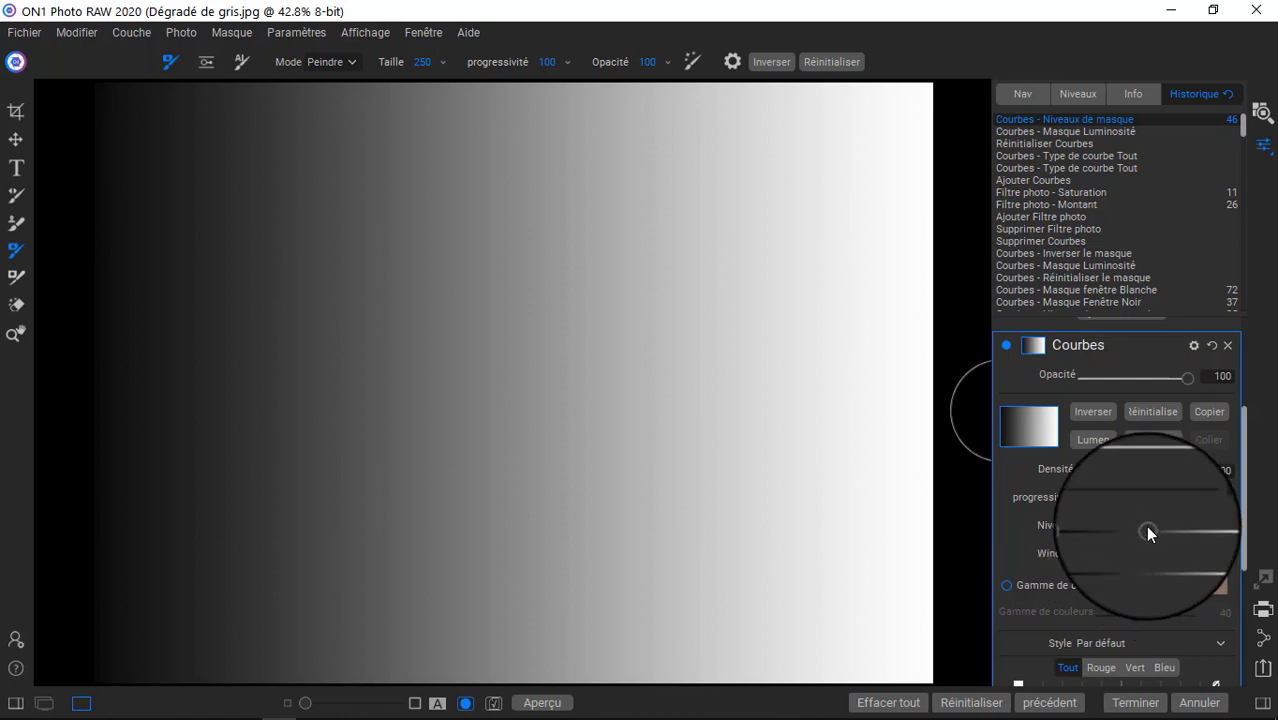
Try lighter and darker midtone levels on the Courbes mask and settle the midtone level at 45.
drag(1145, 525, 1096, 525)
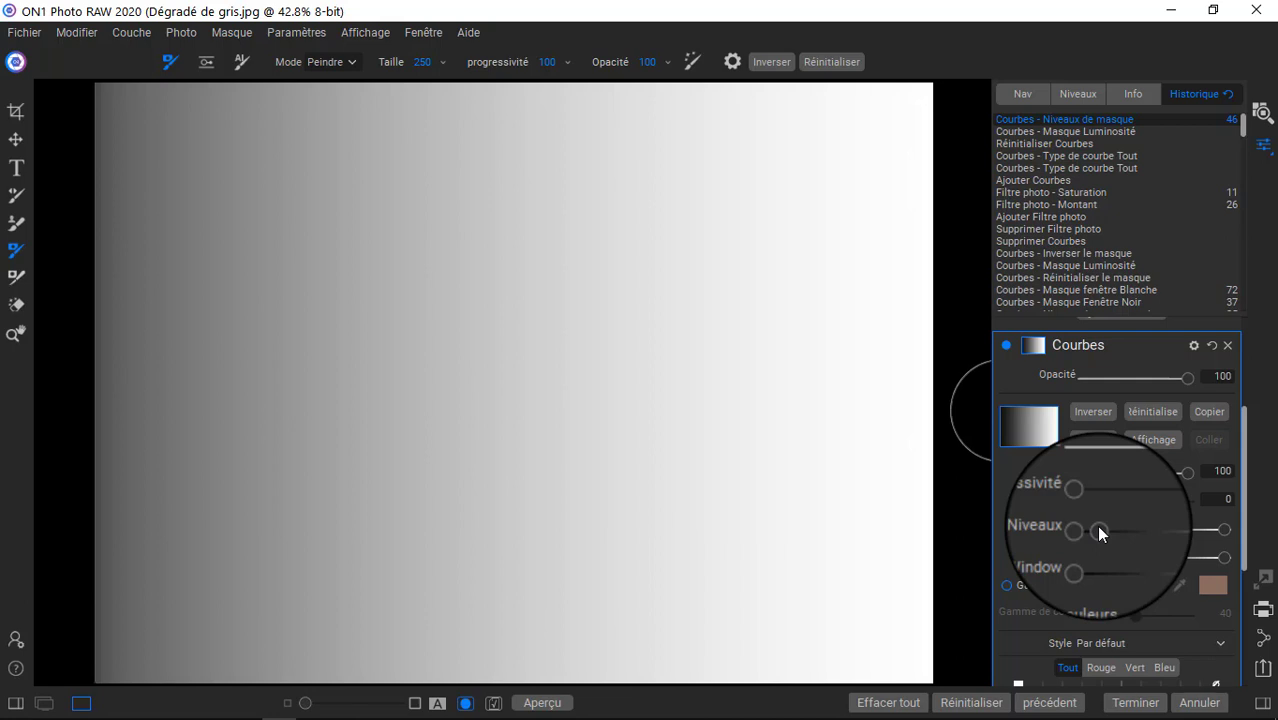
drag(1096, 525, 1213, 526)
drag(1215, 532, 1146, 533)
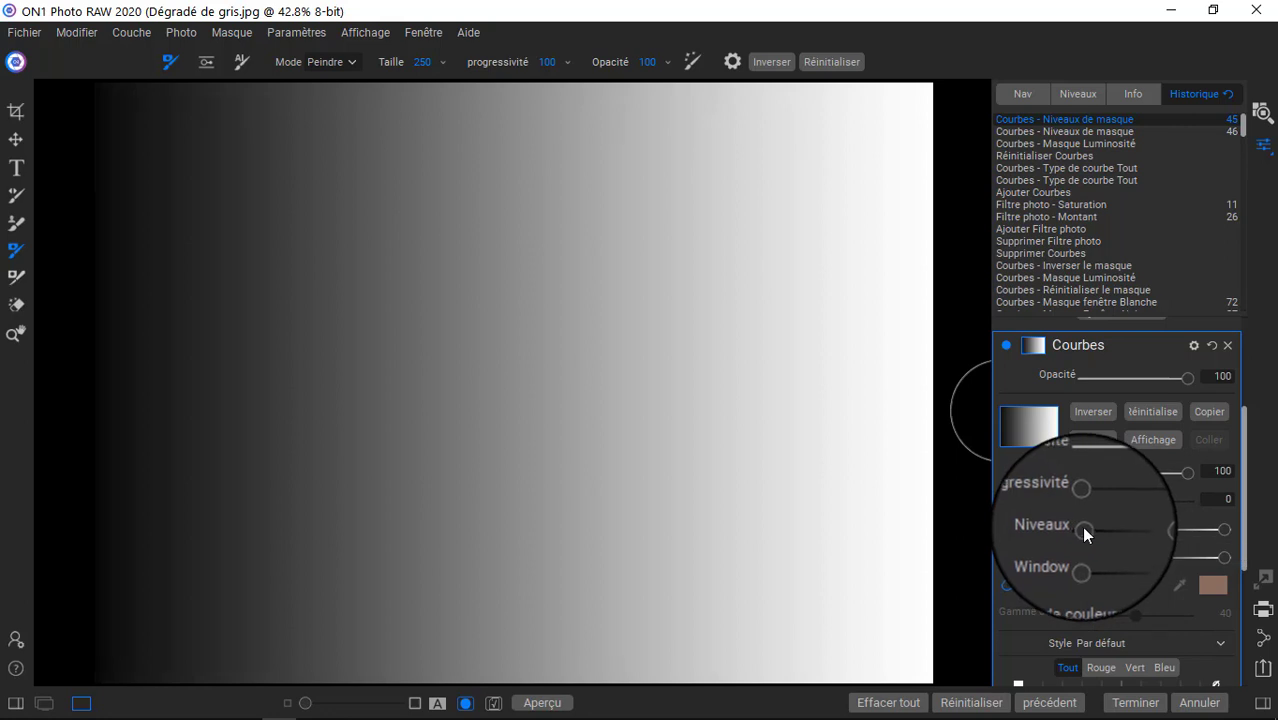
Try mask levels of 26 for black, 72 for white and 51 for midtones, and reset the levels.
drag(1081, 526, 1119, 531)
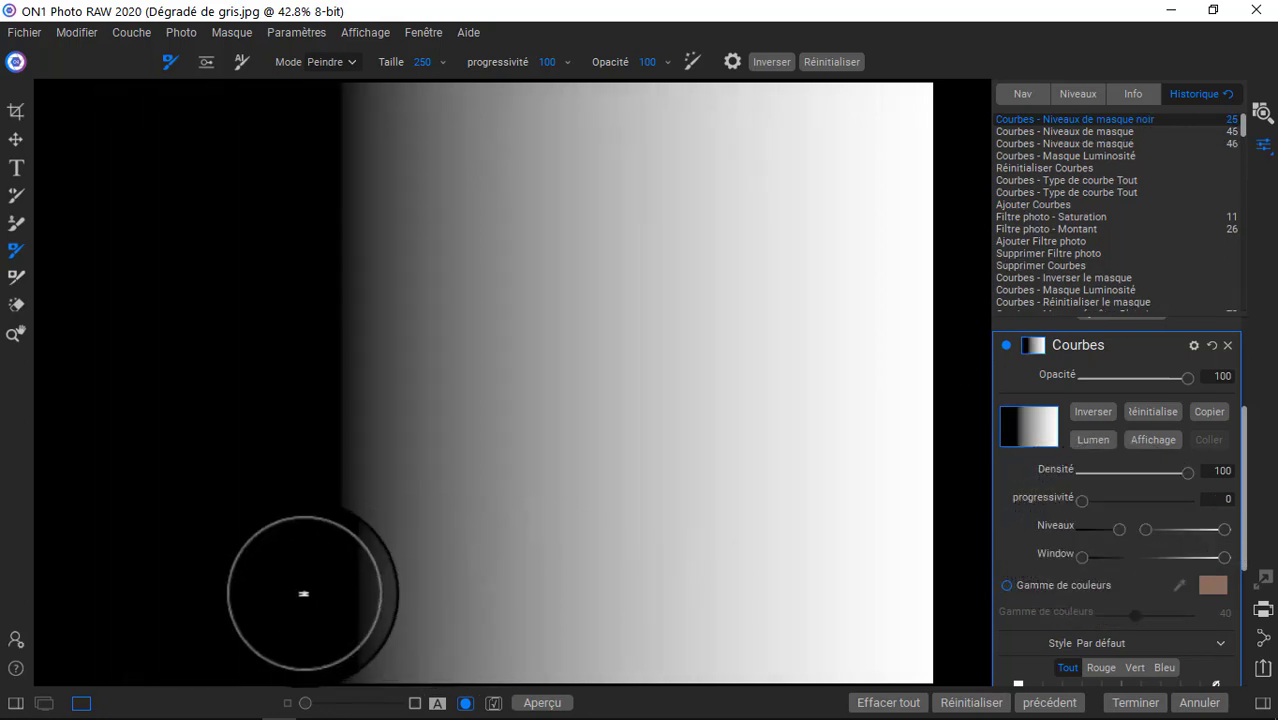
drag(93, 589, 281, 597)
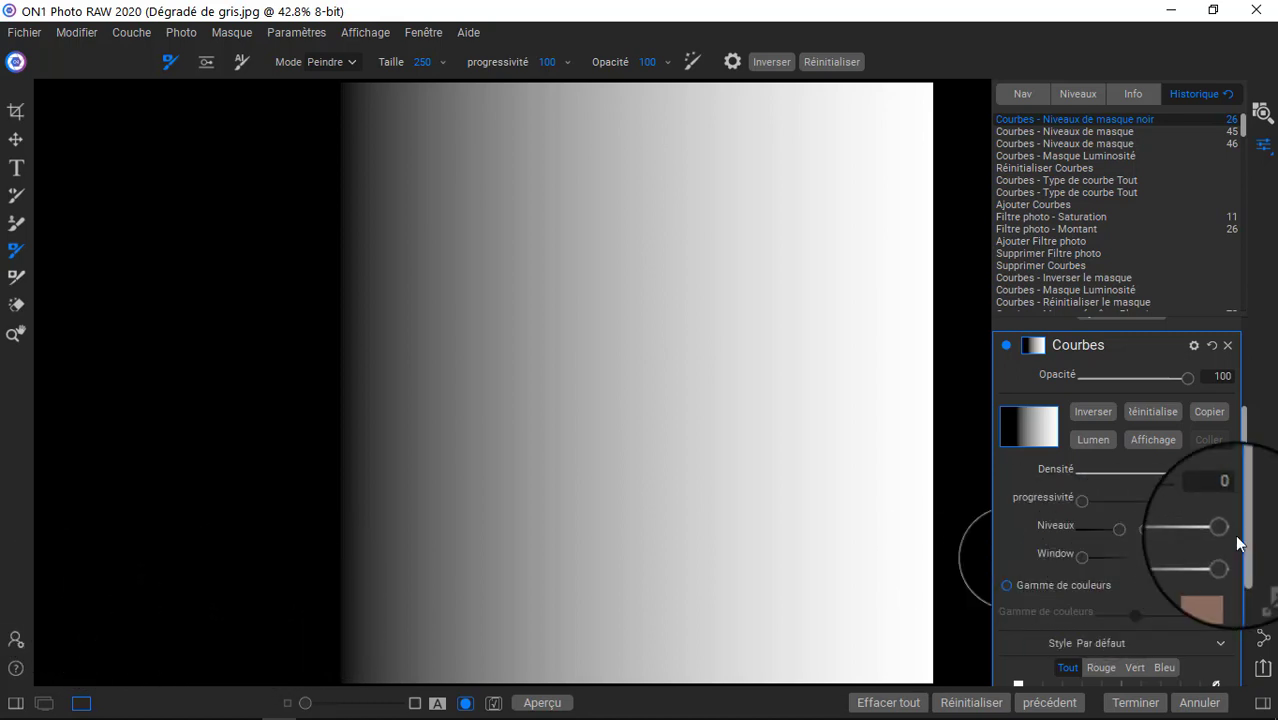
drag(1227, 536, 1185, 537)
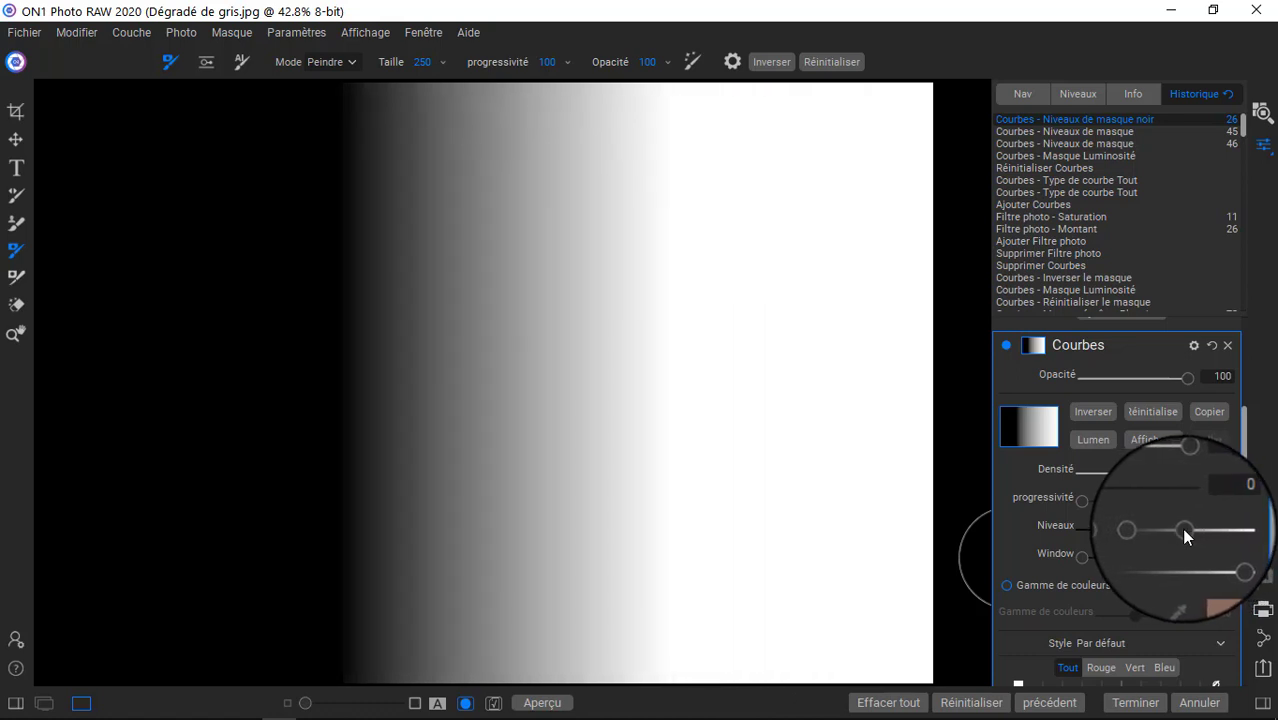
drag(1183, 530, 1151, 535)
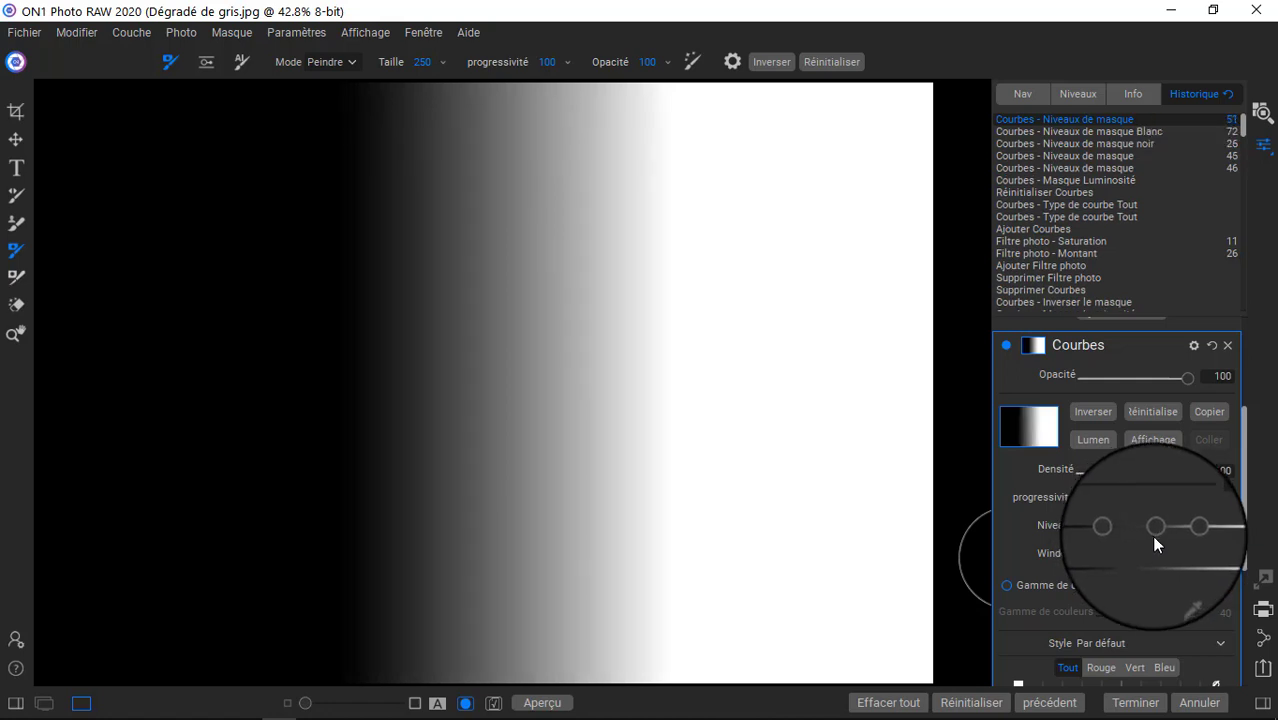
double_click(1049, 526)
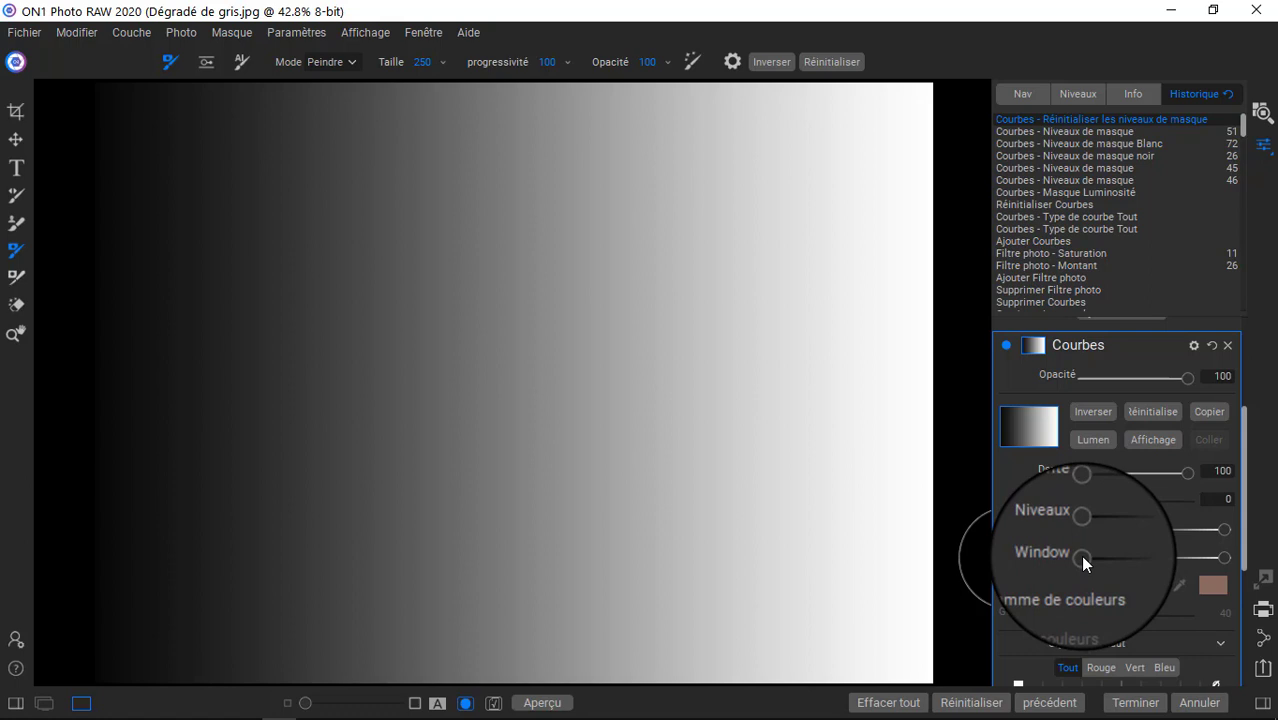
Restrict the Courbes mask's tonal window to 32 for black and 76 for white.
drag(1080, 555, 1128, 556)
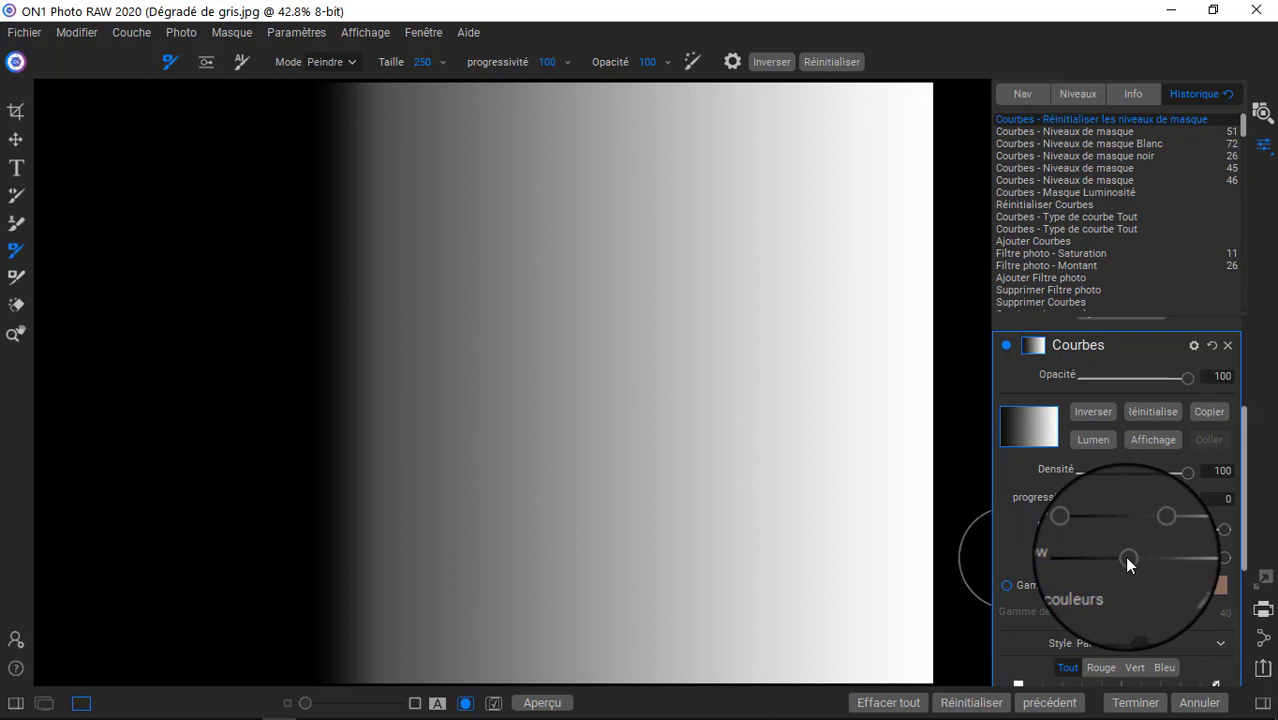
drag(1128, 558, 1128, 558)
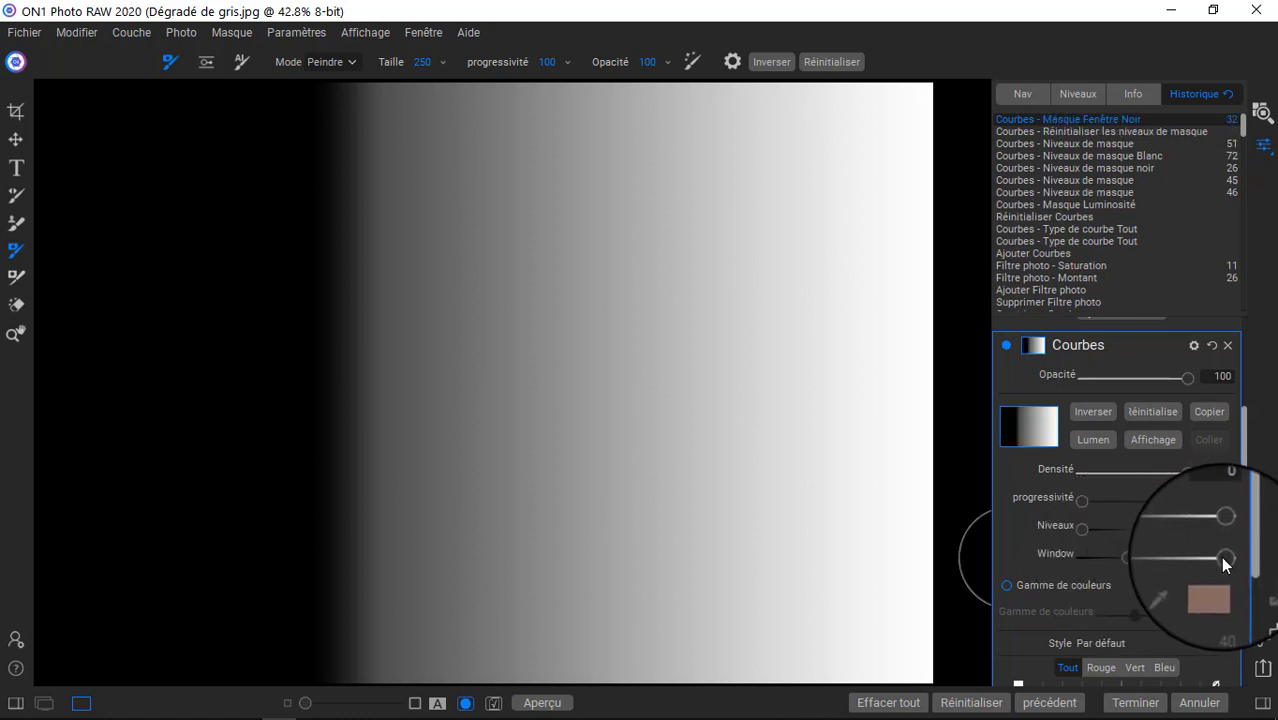
drag(1223, 563, 1190, 566)
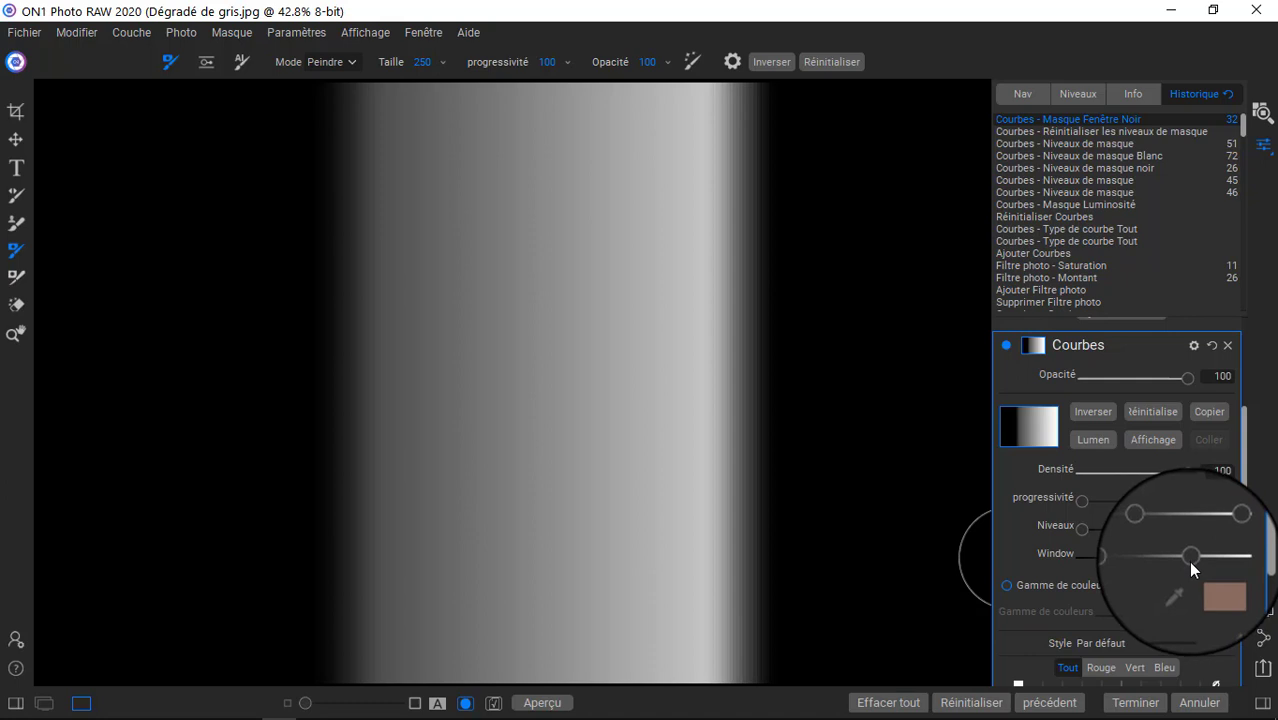
drag(1188, 561, 1188, 561)
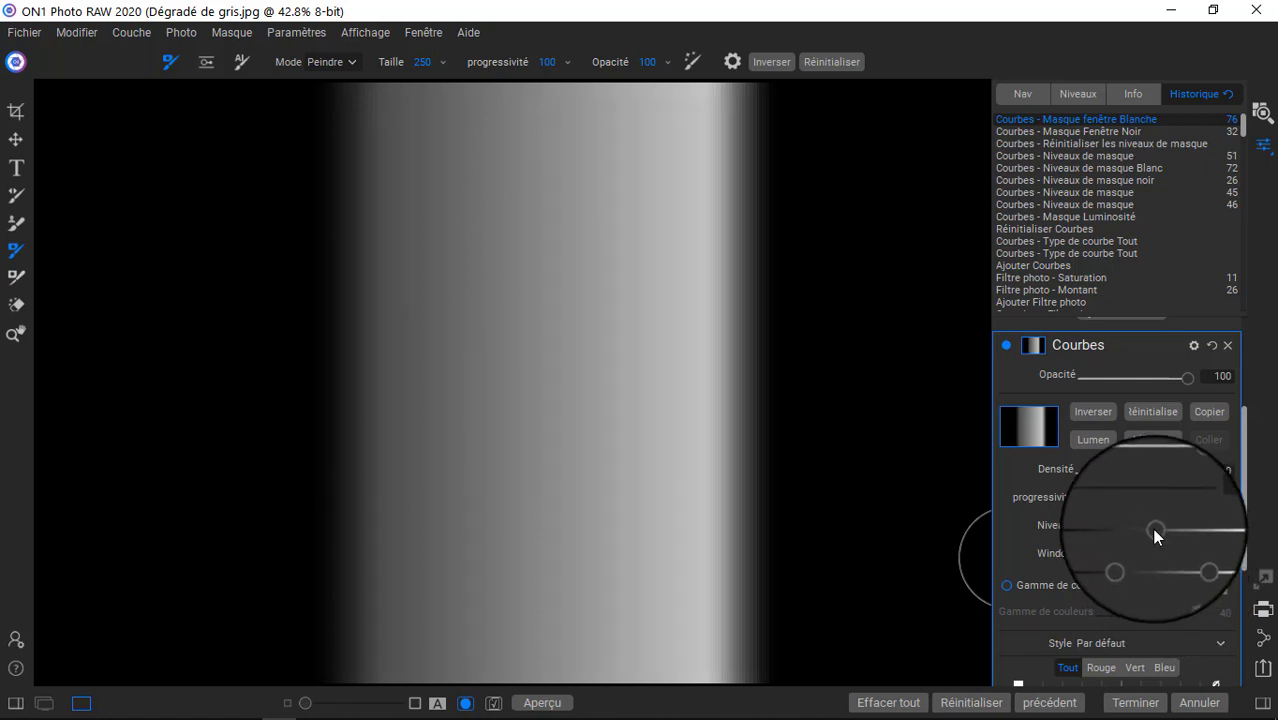
Set the Courbes mask's midtone level to 58 and compare the mask with the image, leaving the mask displayed.
mouse_move(1153, 531)
mouse_down()
mouse_move(1135, 528)
mouse_move(1177, 530)
mouse_move(1143, 532)
mouse_move(1162, 533)
mouse_up()
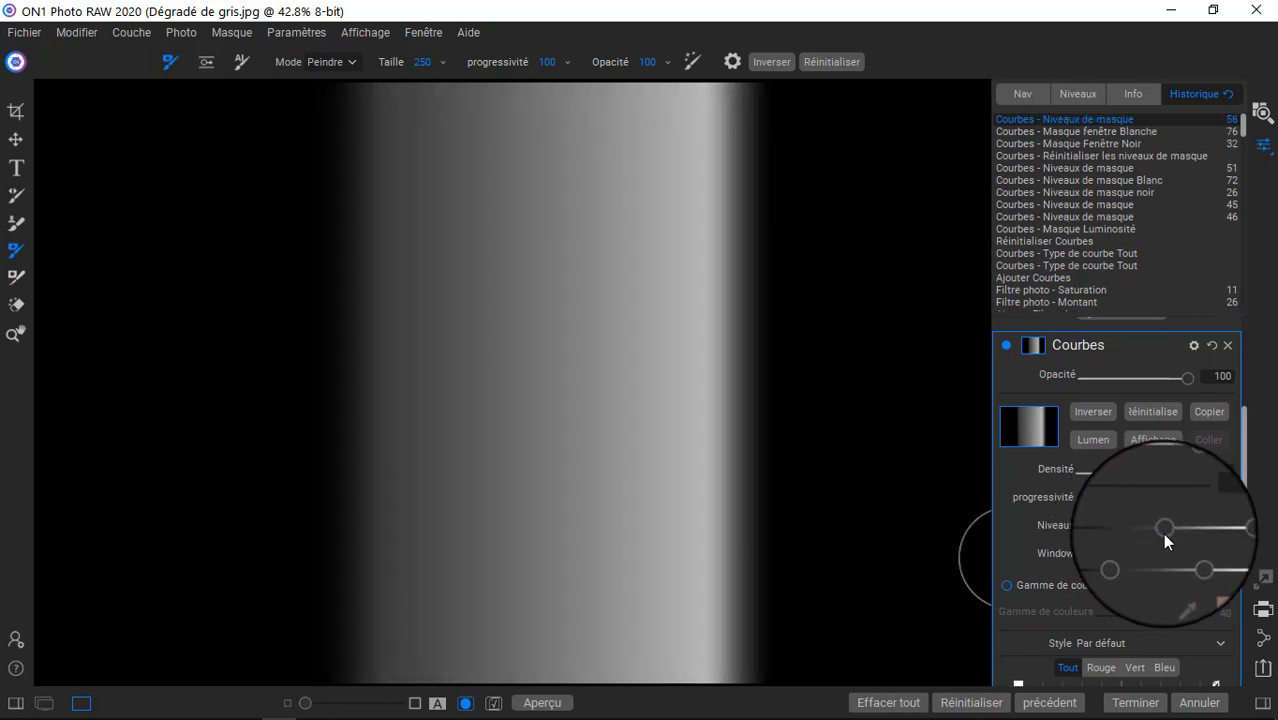
click(1150, 443)
drag(1165, 529, 1163, 528)
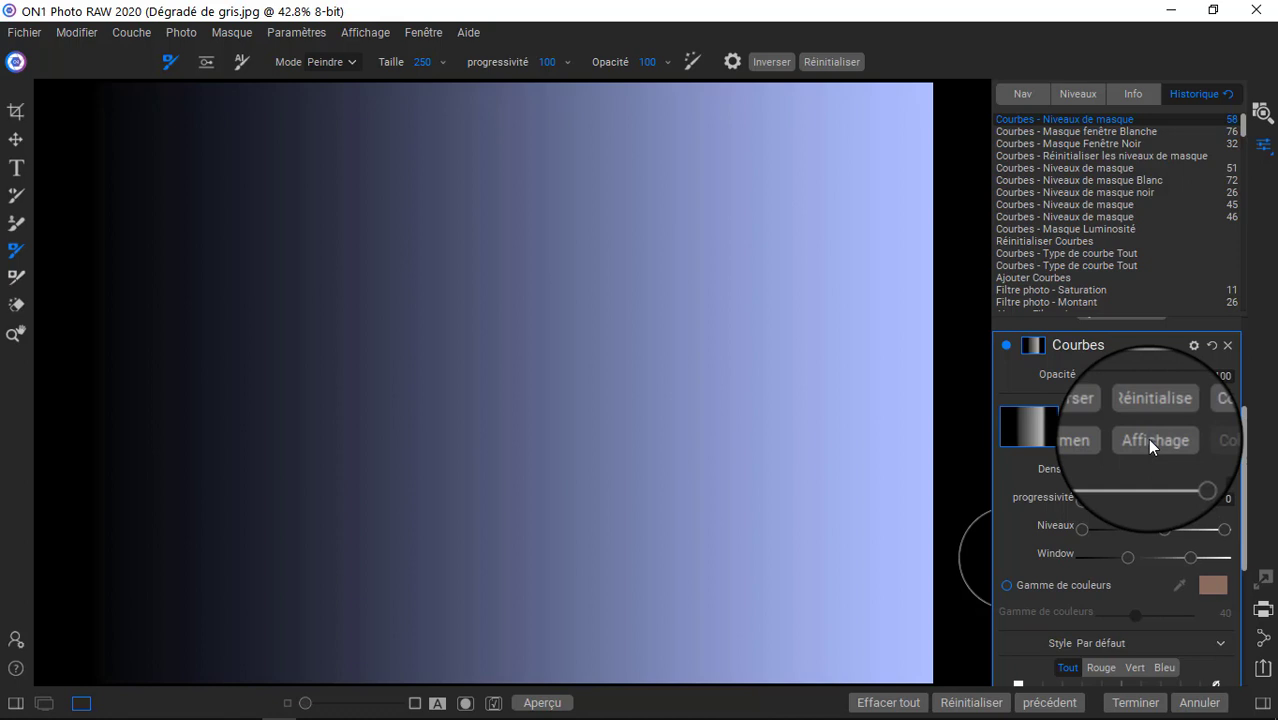
click(1150, 446)
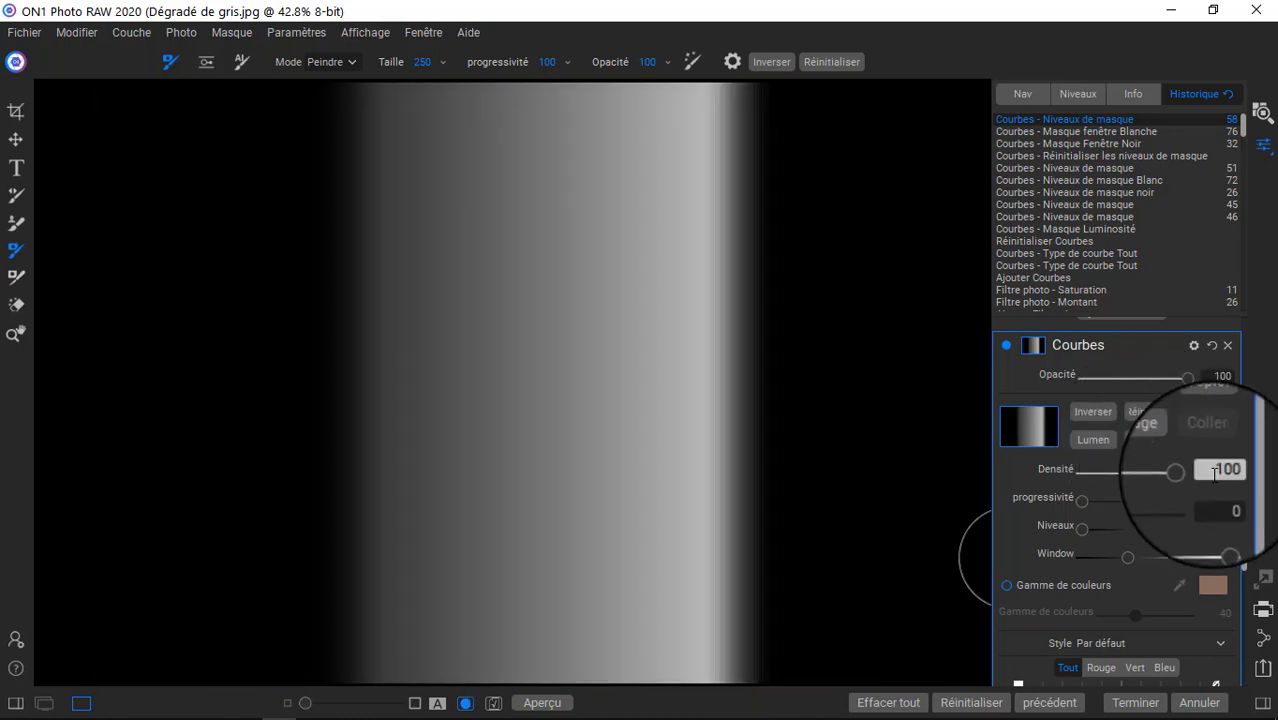
Reset the Courbes mask's window and levels to their defaults.
mouse_move(1245, 530)
mouse_down()
mouse_move(1247, 568)
mouse_move(1243, 537)
mouse_up()
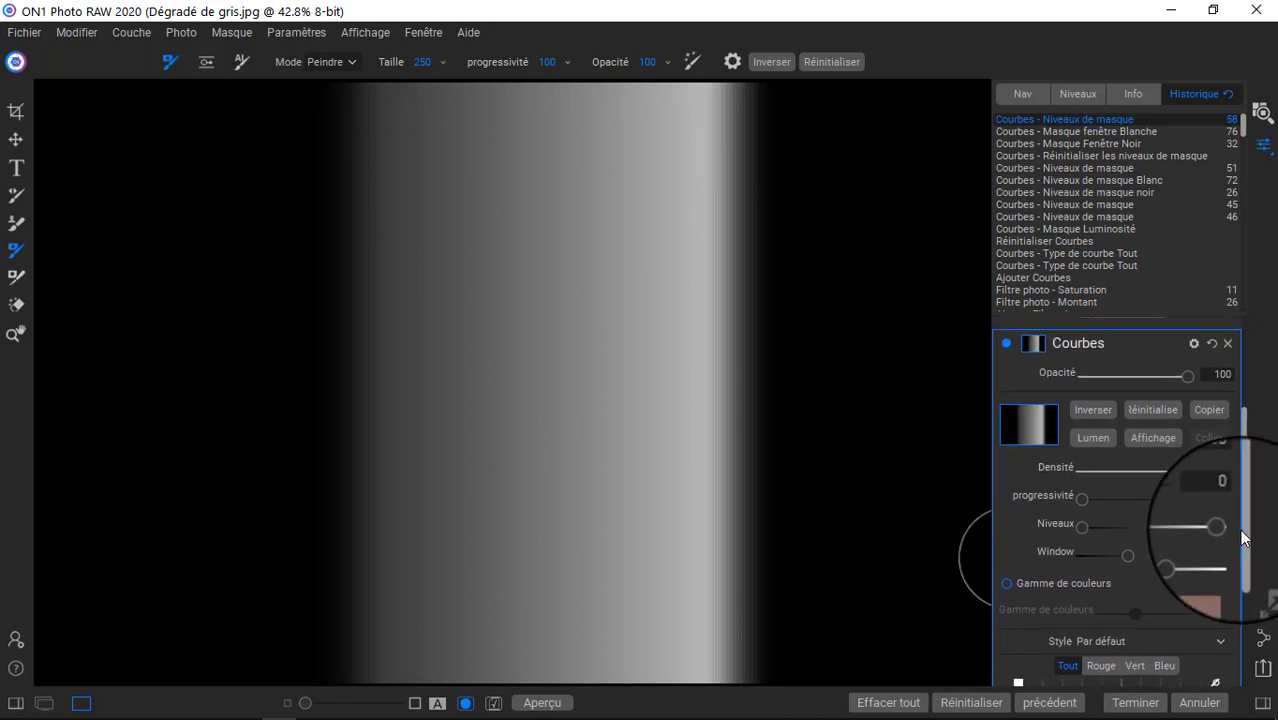
double_click(1052, 550)
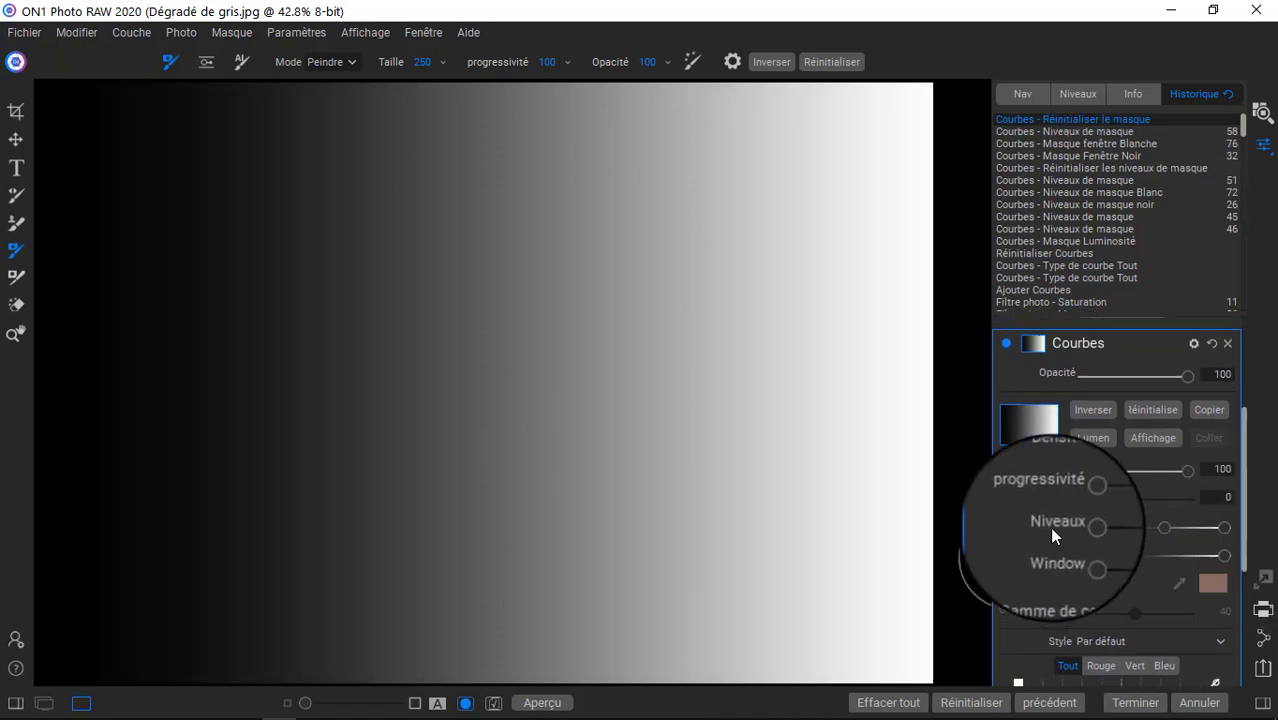
double_click(1050, 530)
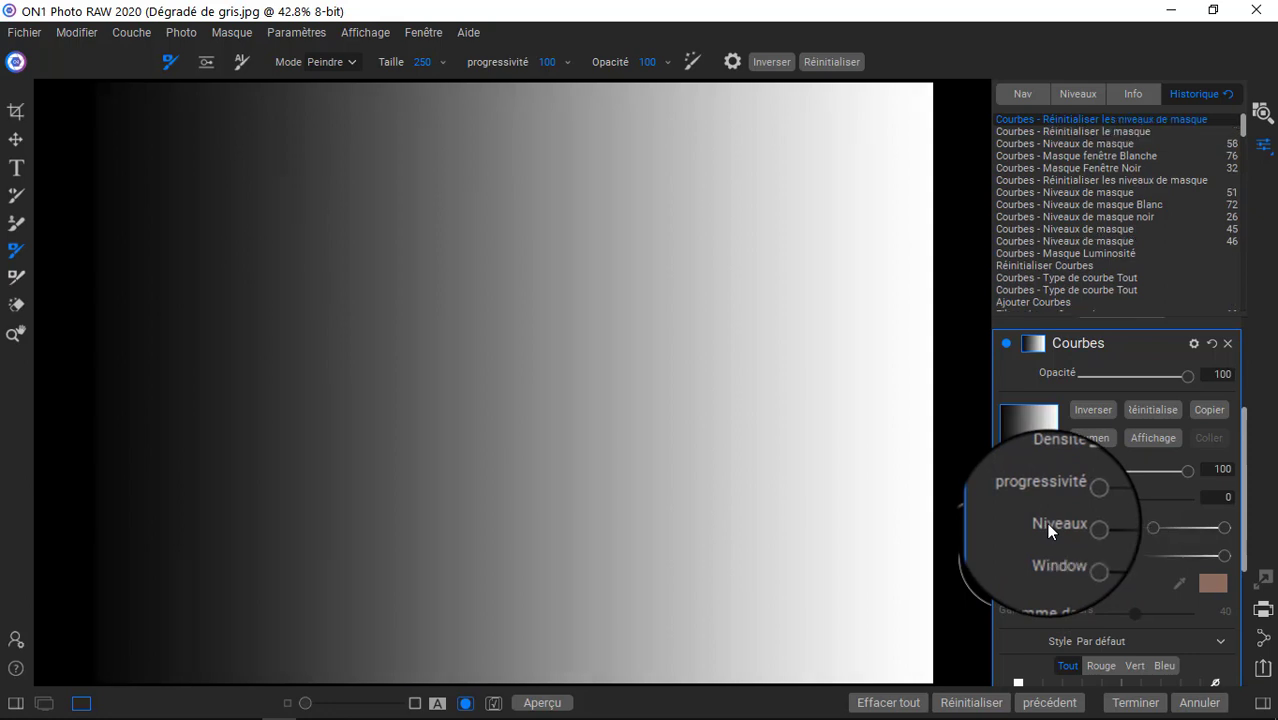
Set the Courbes mask's black window limit to 41 and return to the normal image view.
drag(1081, 555, 1138, 552)
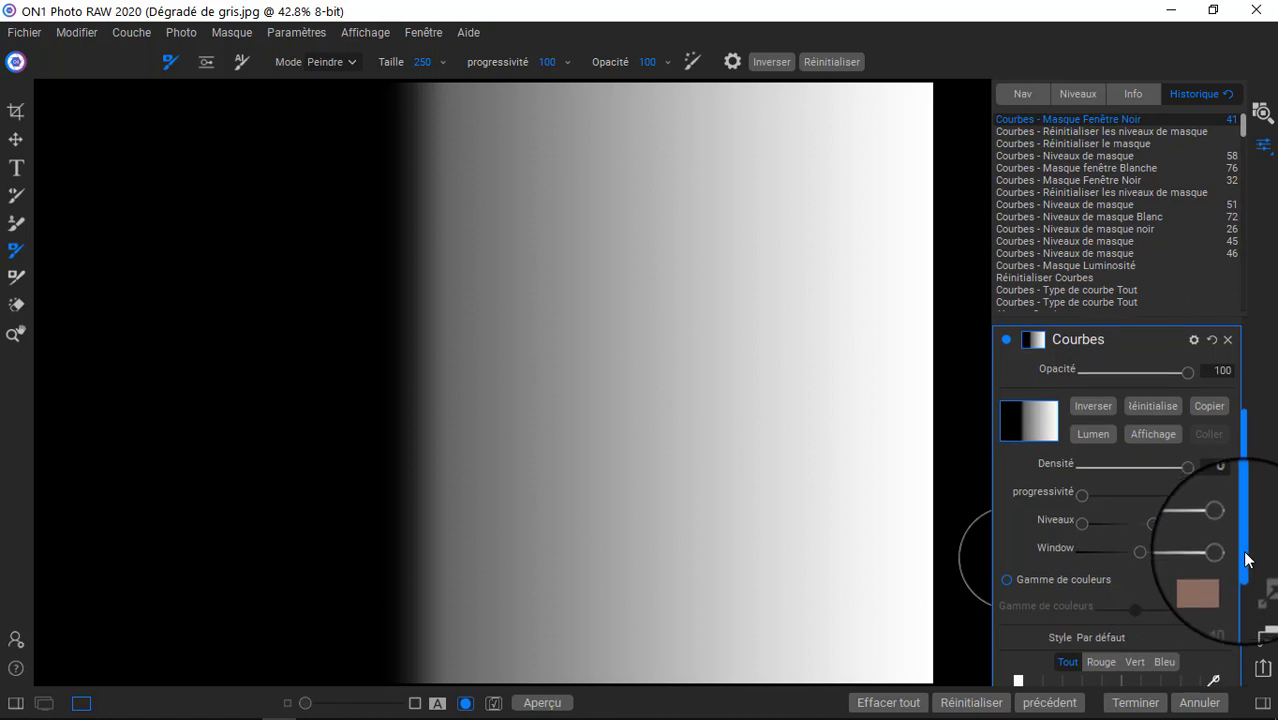
click(1148, 445)
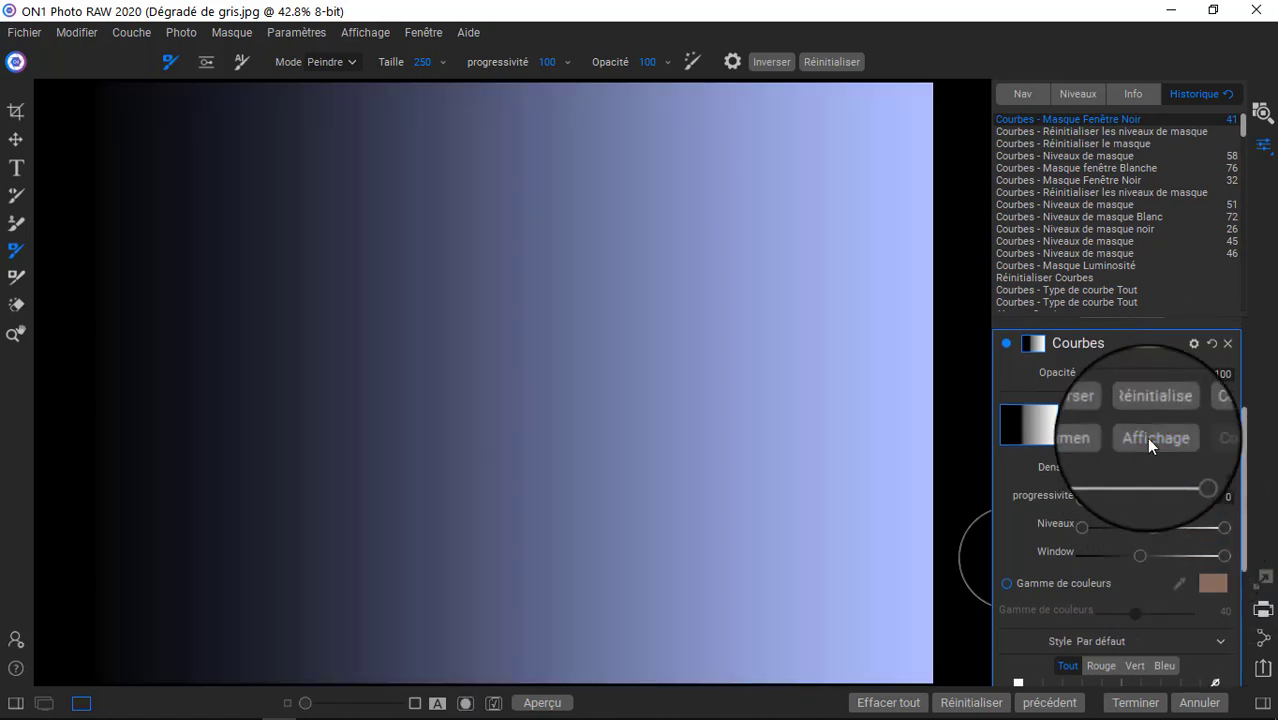
Anchor the Courbes curve near its midpoint at 127 in, 123 out, and lower a shadow point to 43 in, 22 out.
scroll(1245, 560, down, 2)
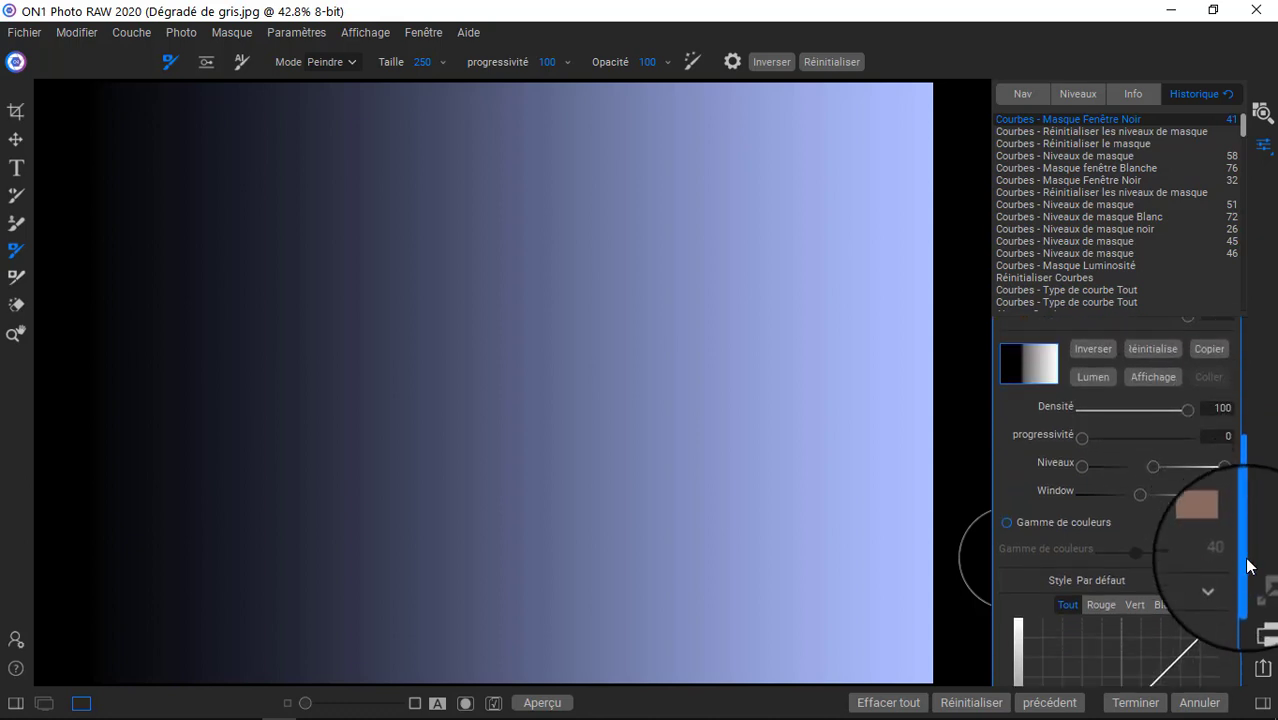
drag(1247, 566, 1251, 642)
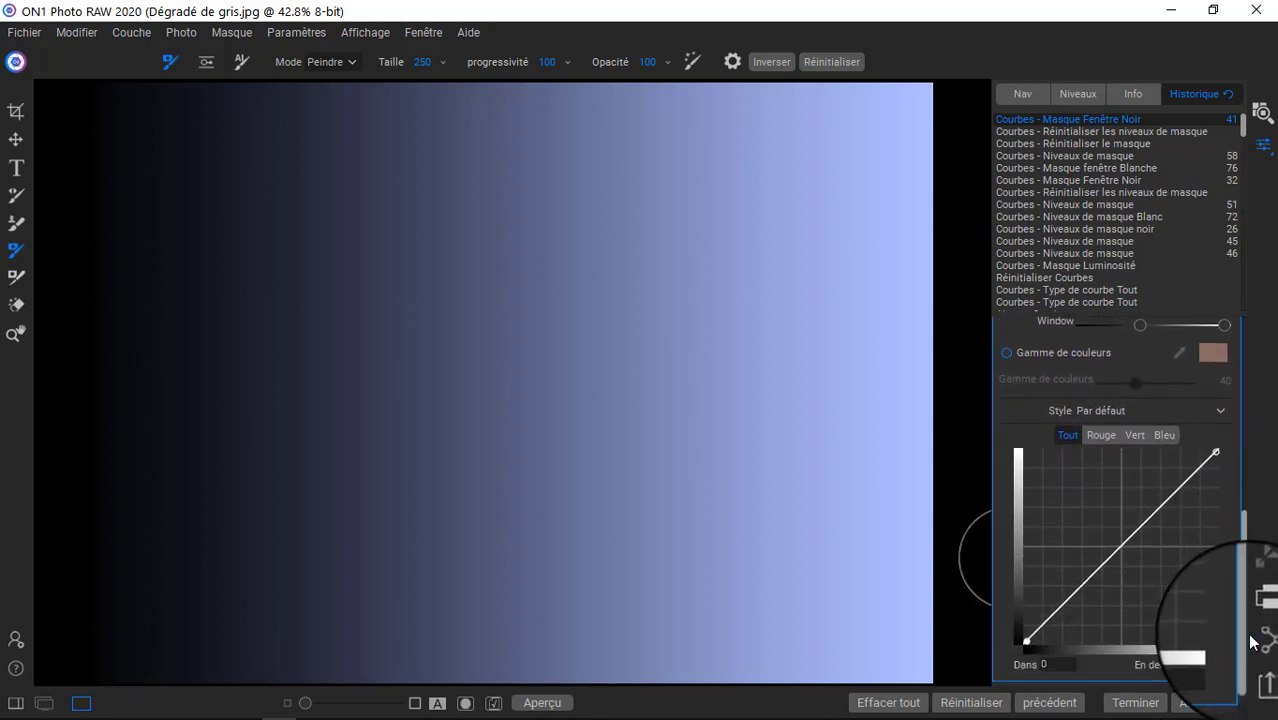
click(1121, 545)
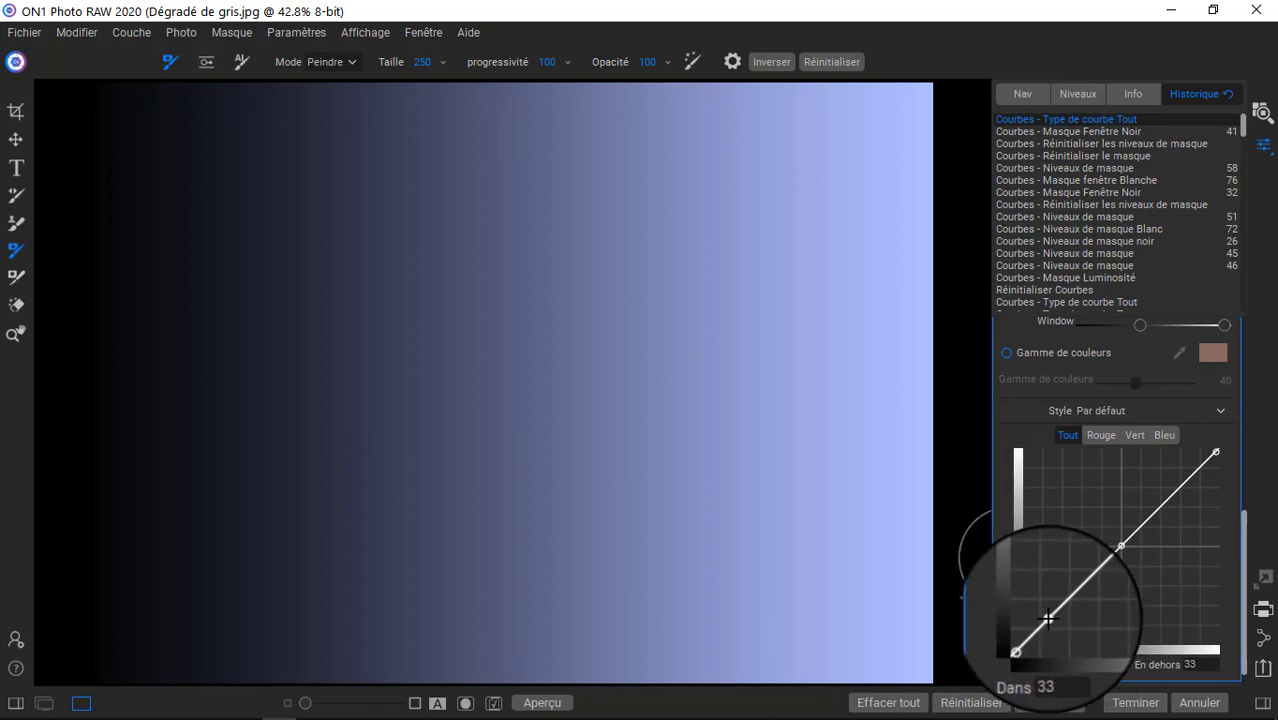
mouse_move(1044, 623)
mouse_down()
mouse_move(1036, 601)
mouse_move(1055, 618)
mouse_move(1036, 630)
mouse_move(1036, 608)
mouse_move(1060, 637)
mouse_move(1051, 626)
mouse_up()
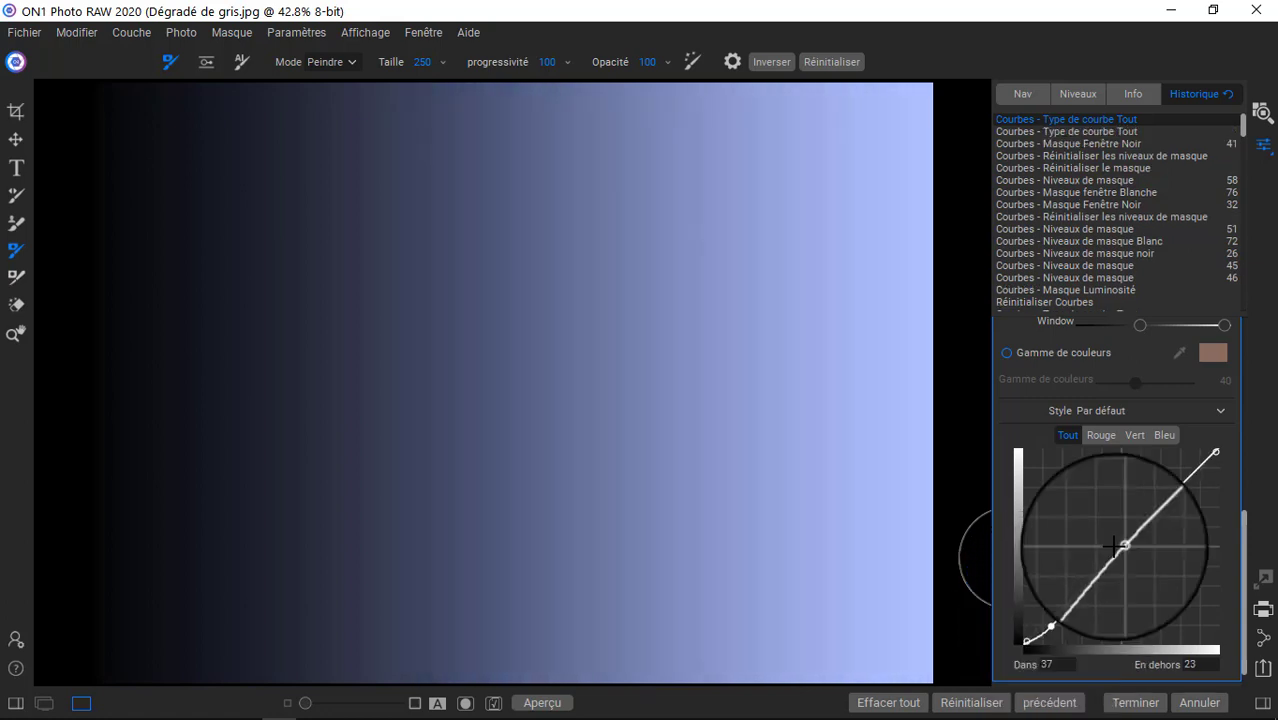
mouse_move(1121, 556)
mouse_down()
mouse_move(1107, 532)
mouse_move(1137, 556)
mouse_move(1105, 525)
mouse_move(1120, 551)
mouse_up()
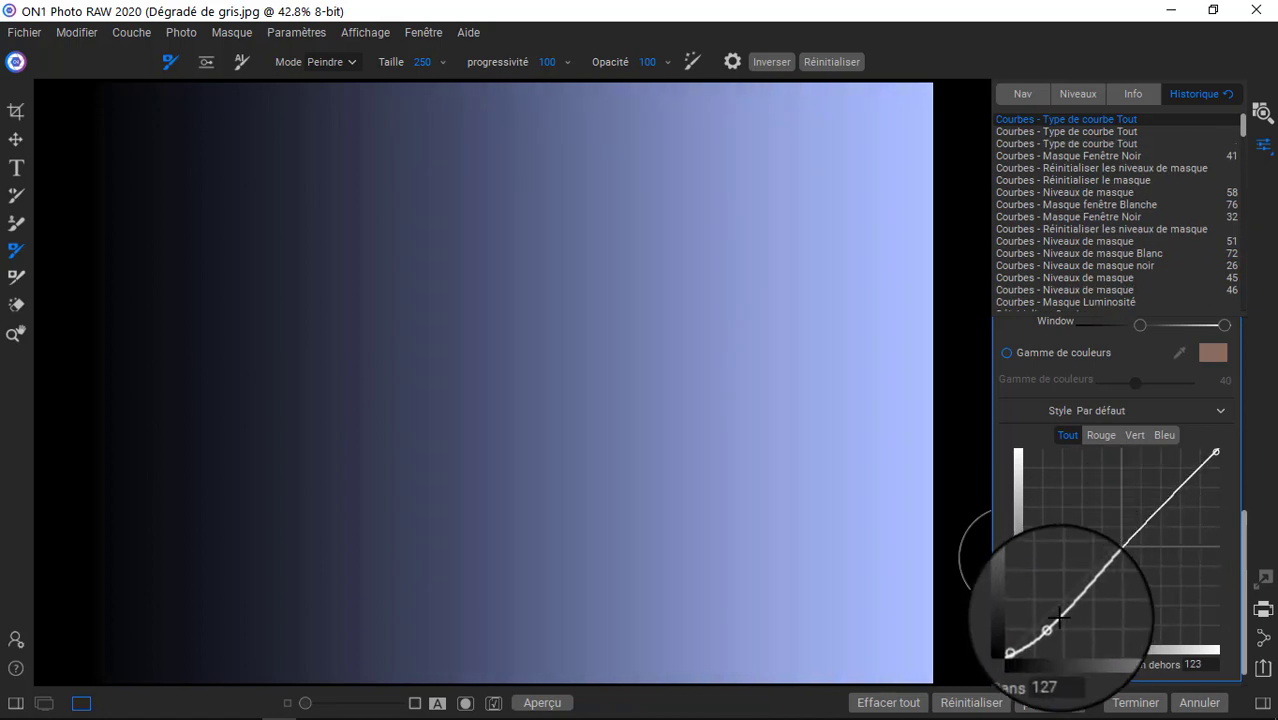
mouse_move(1052, 632)
mouse_down()
mouse_move(1060, 624)
mouse_move(1038, 636)
mouse_move(1055, 628)
mouse_up()
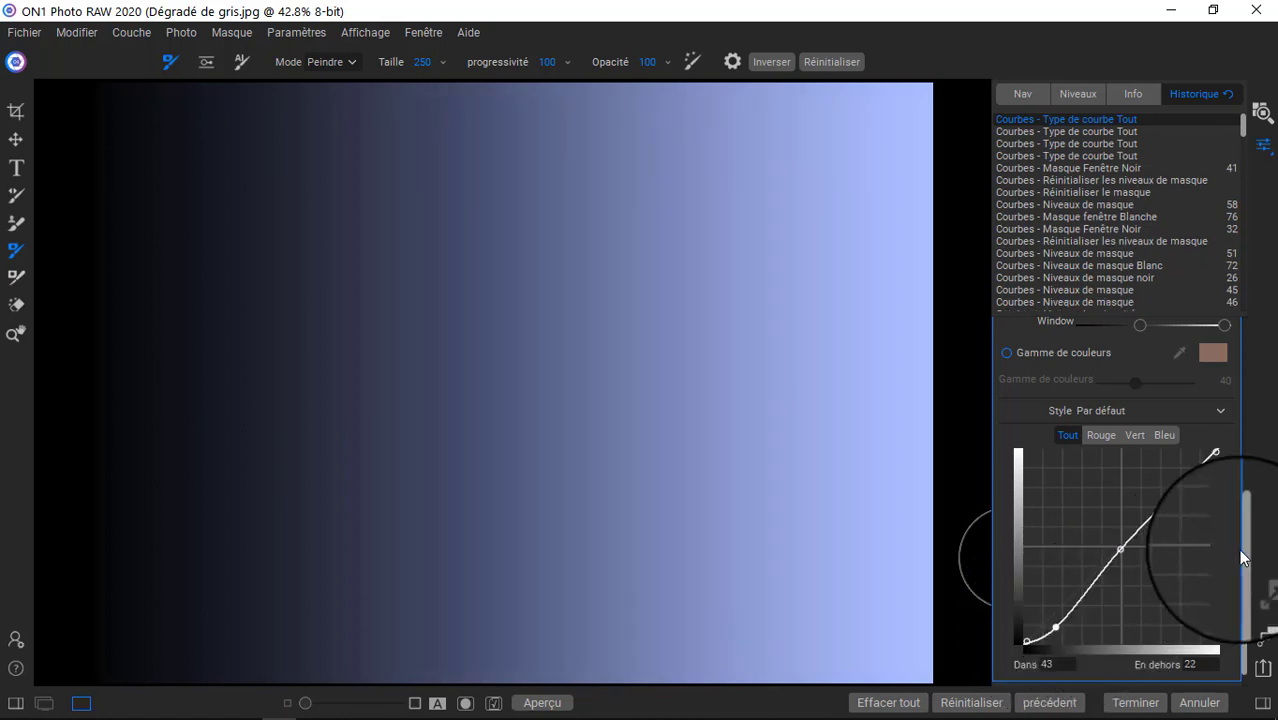
Set the Courbes mask's black window limit to 0 and its black level to 26.
scroll(1248, 507, up, 2)
drag(1248, 507, 1246, 362)
scroll(1088, 564, down, 3)
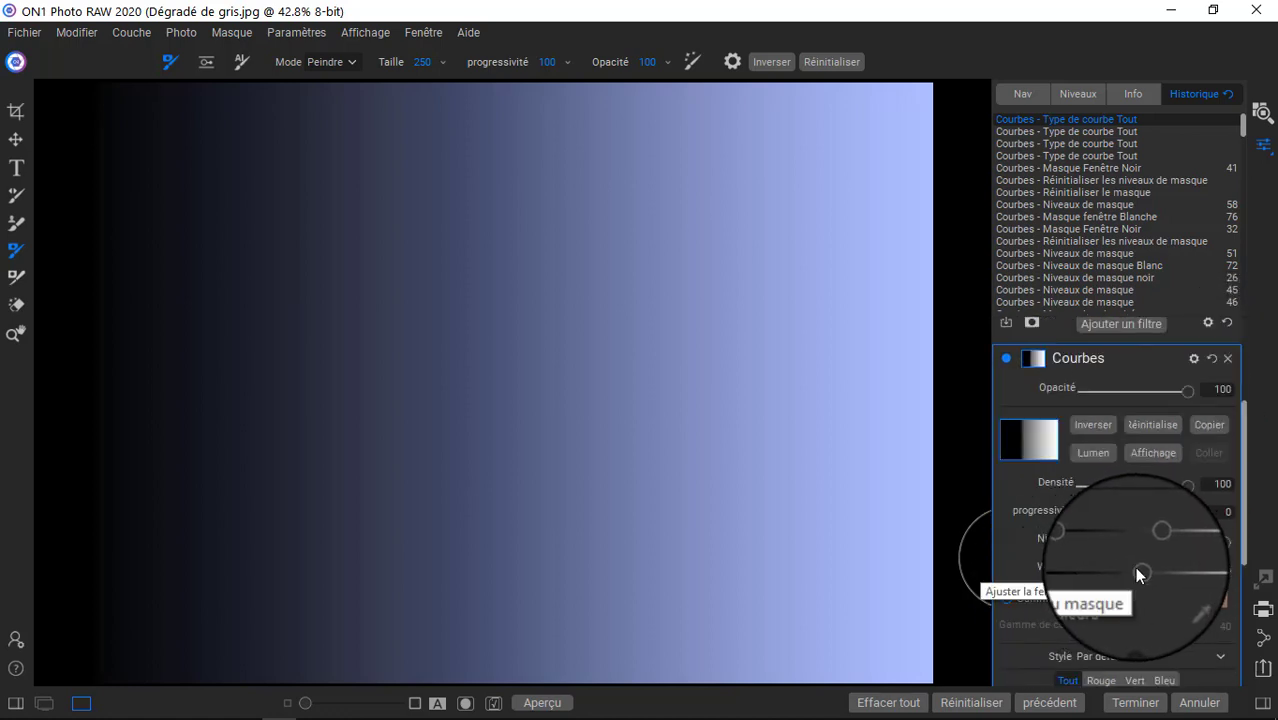
drag(1134, 566, 1119, 540)
click(1120, 545)
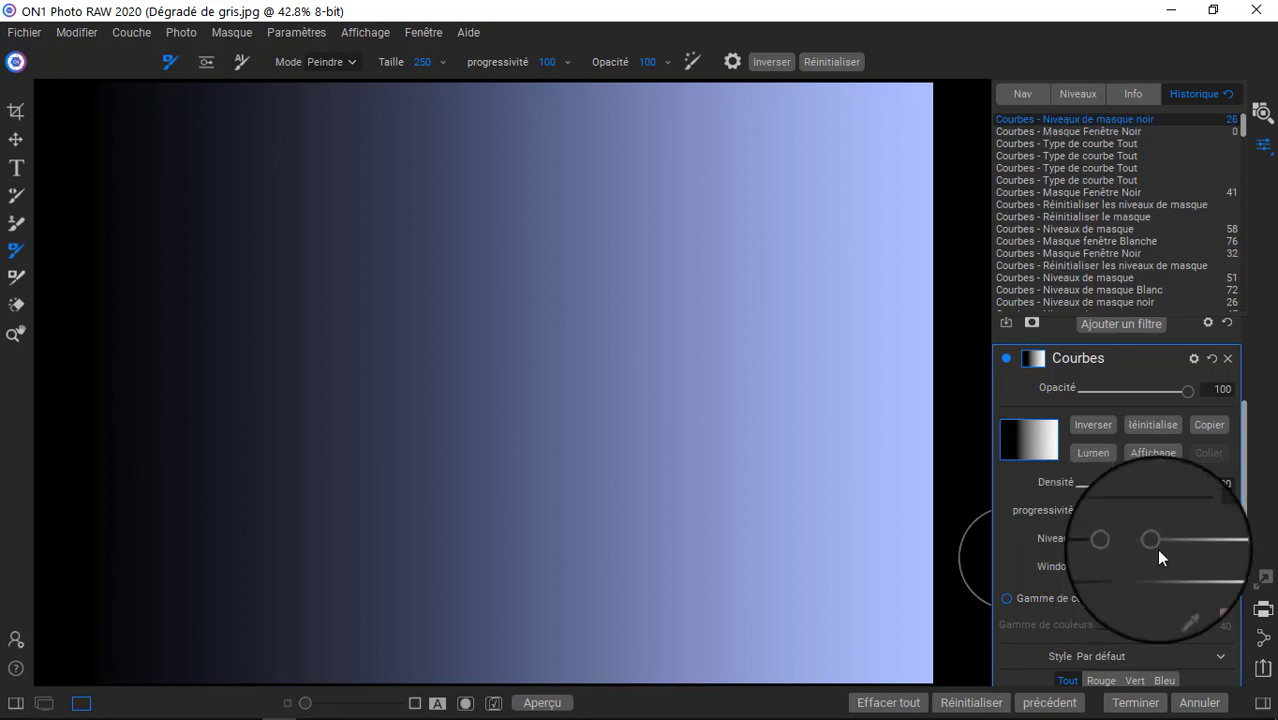
Move the curve's shadow point back close to the diagonal, at 27 in and 26 out.
drag(1245, 553, 1253, 658)
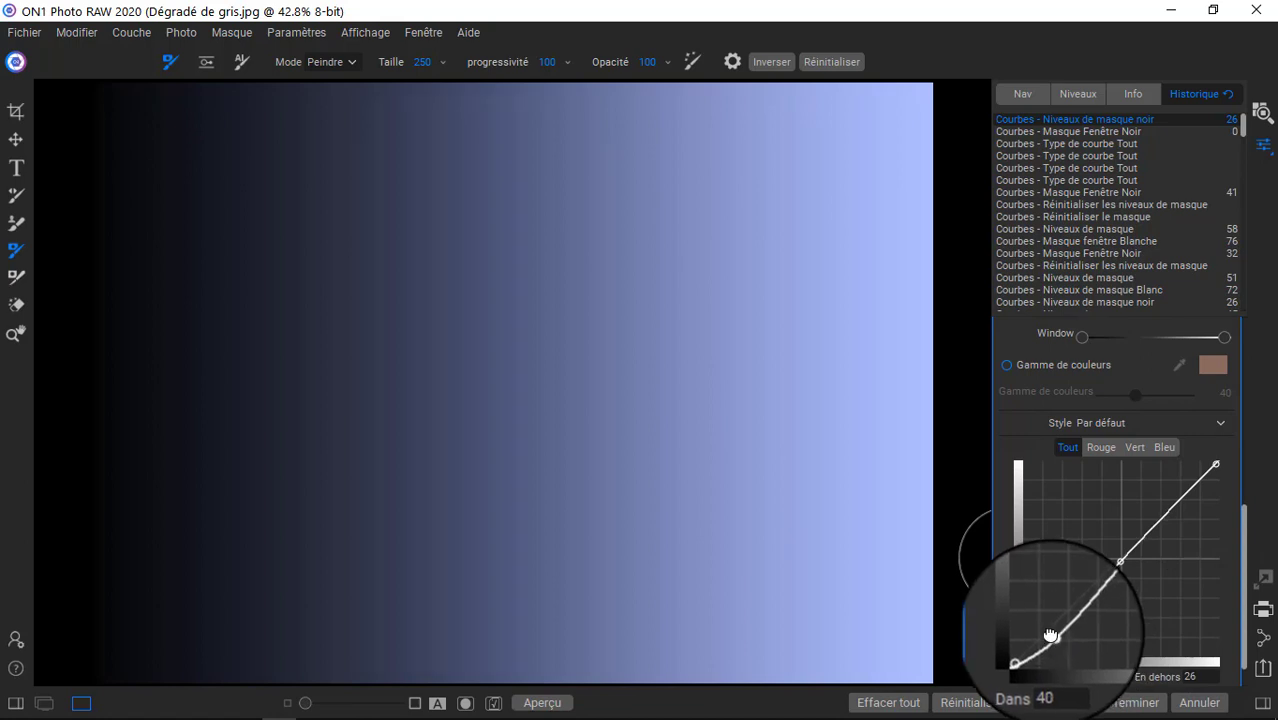
mouse_move(1054, 641)
mouse_down()
mouse_move(1036, 656)
mouse_move(1044, 637)
mouse_up()
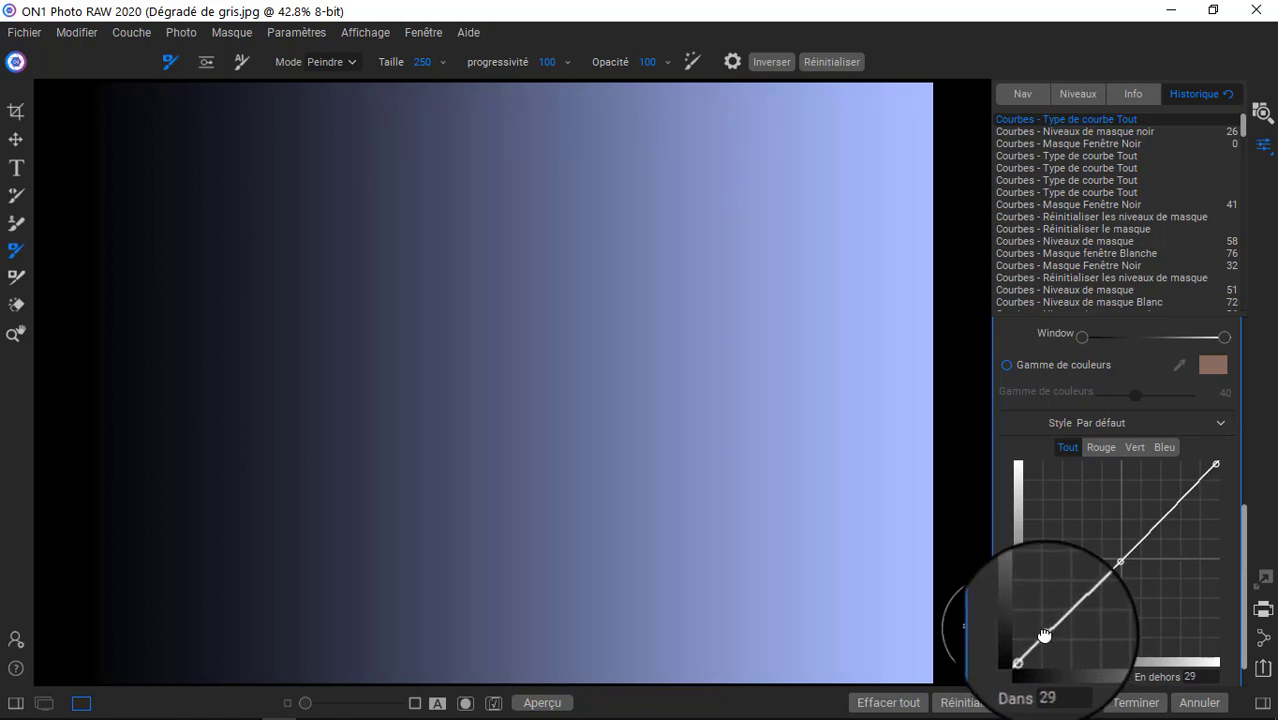
click(1043, 637)
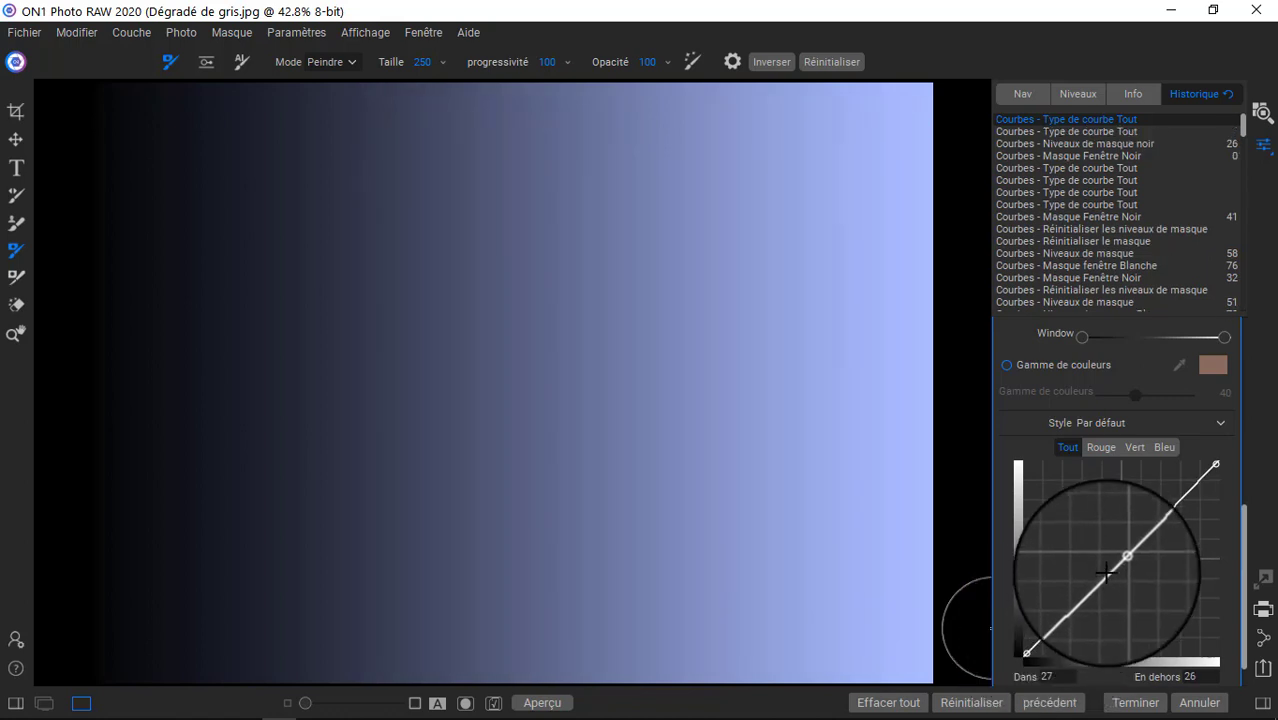
Reset the Courbes mask's levels, limit its white window to 69 and display the mask.
scroll(1240, 545, up, 2)
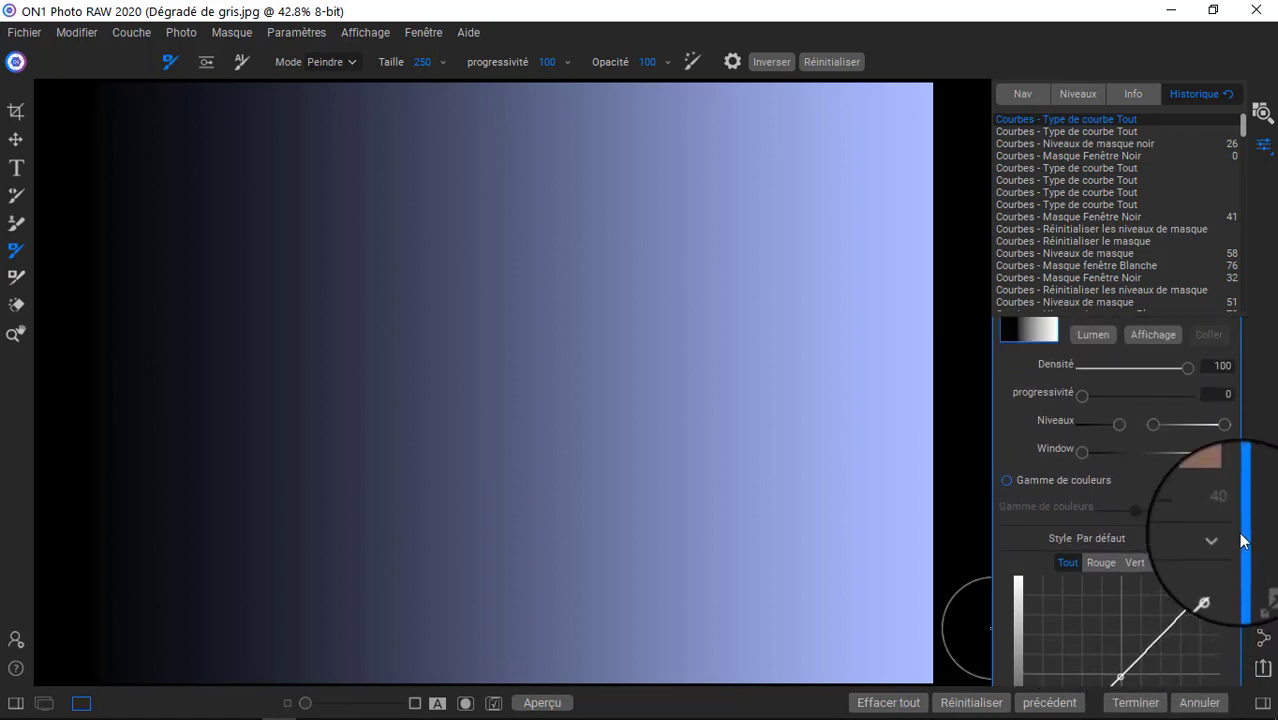
mouse_move(1240, 540)
mouse_down()
mouse_move(1243, 518)
mouse_move(1243, 538)
mouse_up()
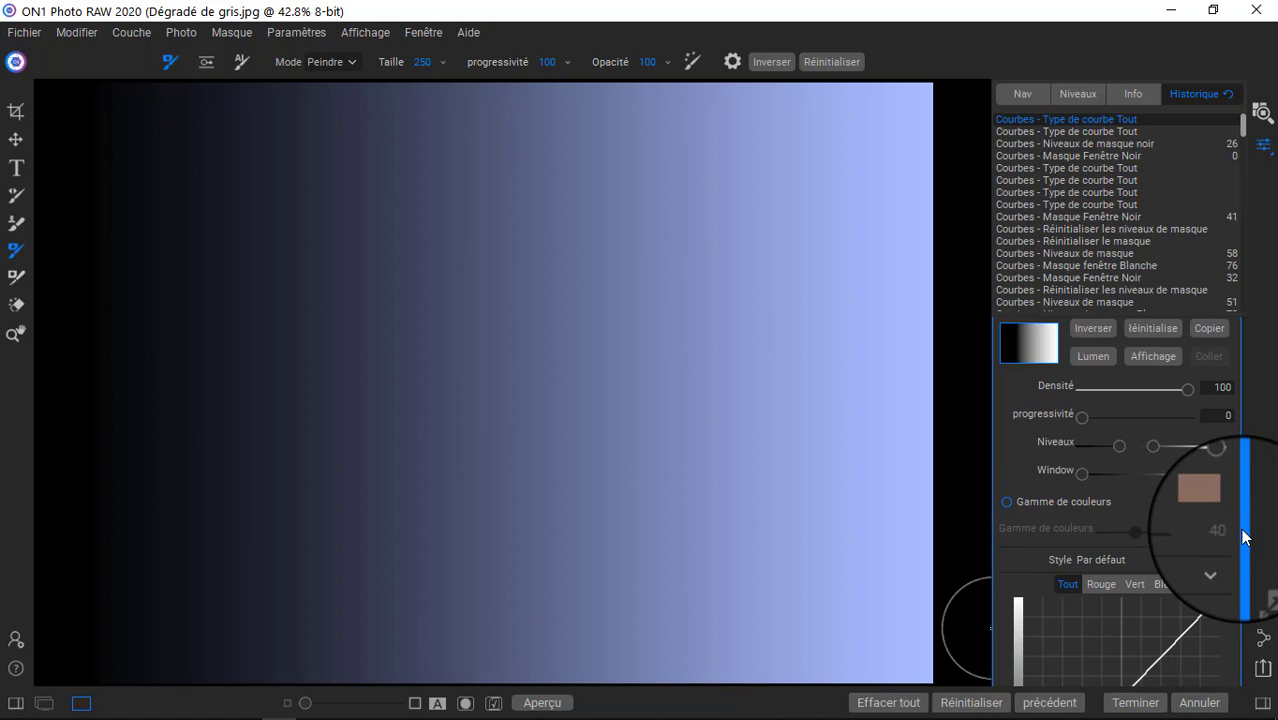
double_click(1046, 437)
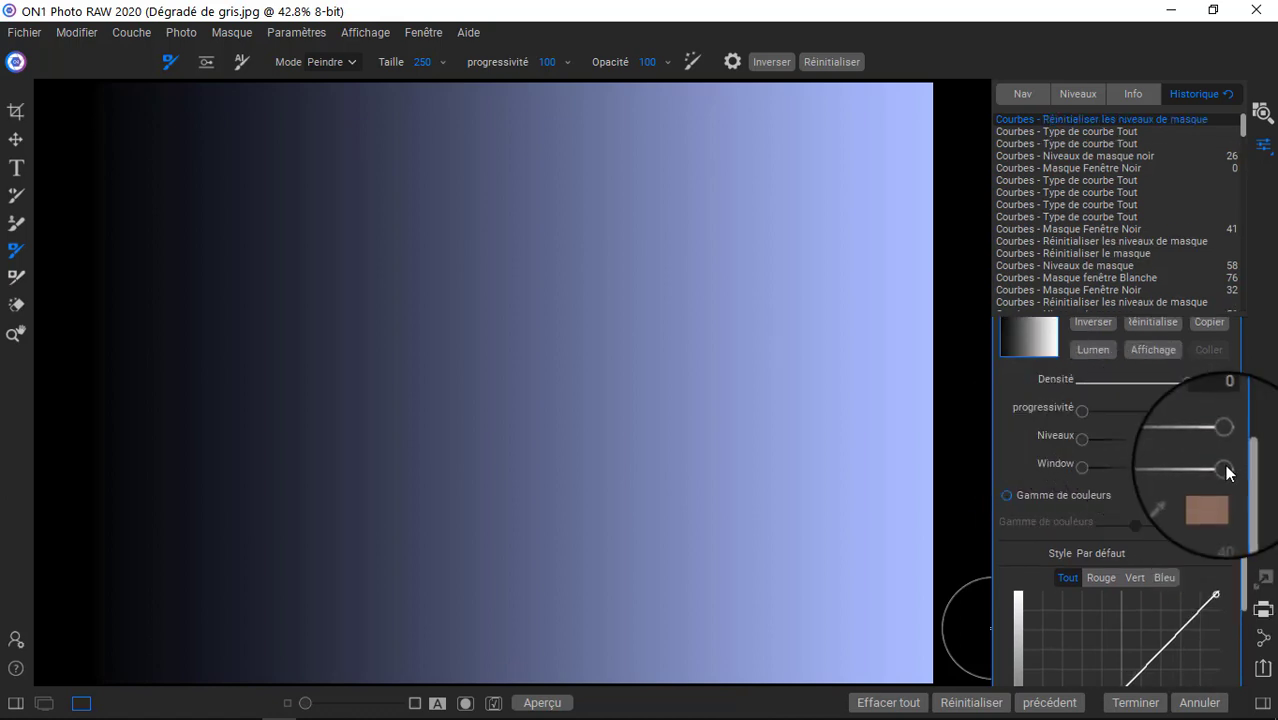
drag(1226, 470, 1178, 467)
click(1167, 344)
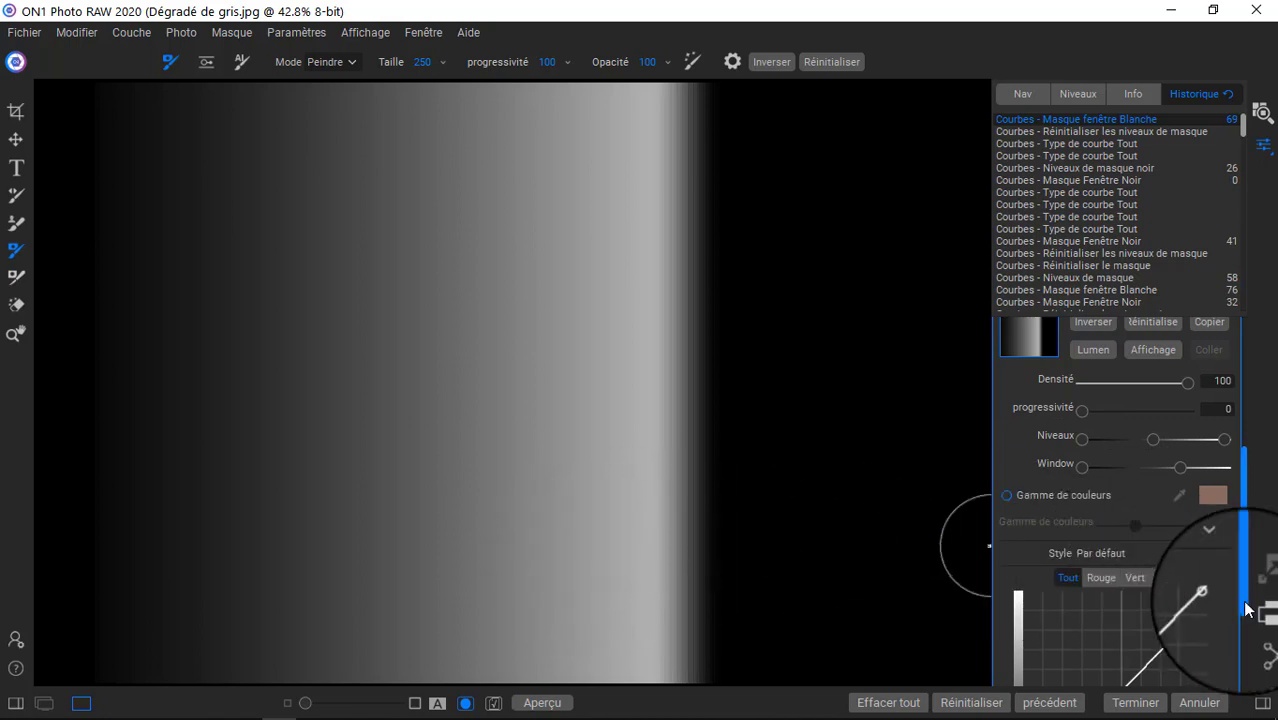
Add a highlight point near the upper end of the Courbes curve.
drag(1247, 607, 1252, 643)
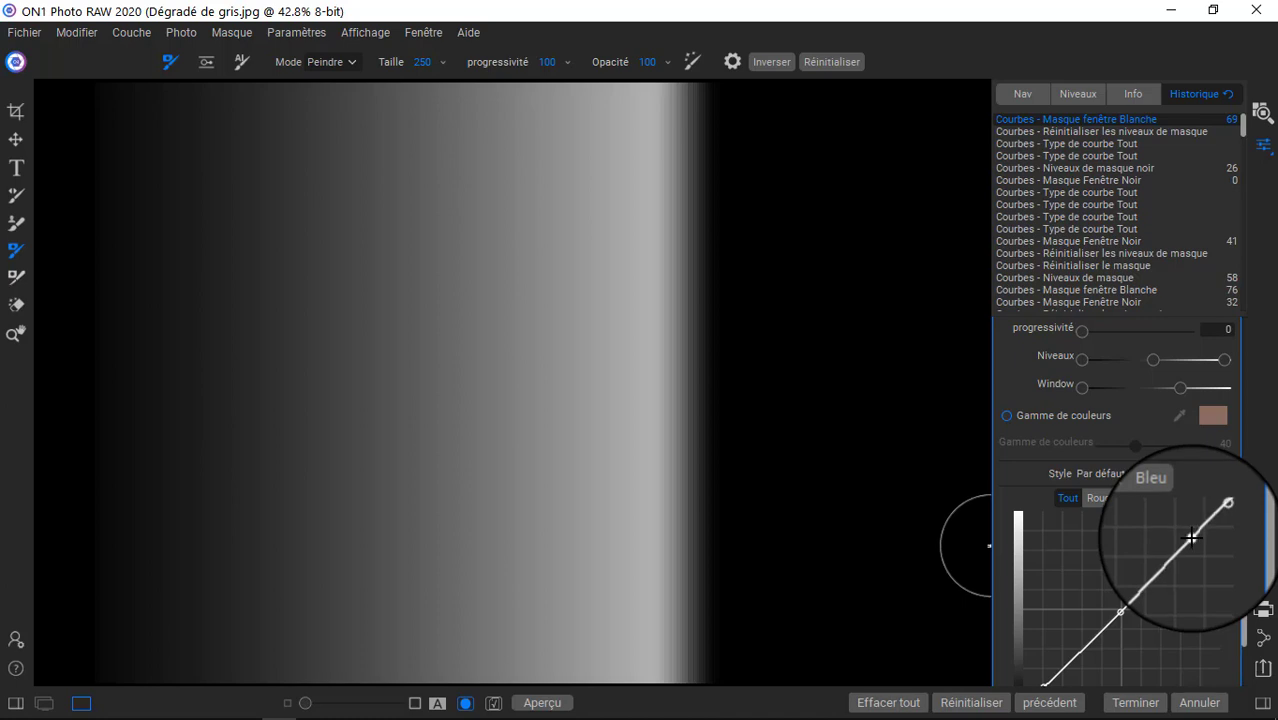
mouse_move(1193, 537)
mouse_down()
mouse_move(1185, 578)
mouse_move(1178, 553)
mouse_move(1189, 527)
mouse_move(1199, 535)
mouse_up()
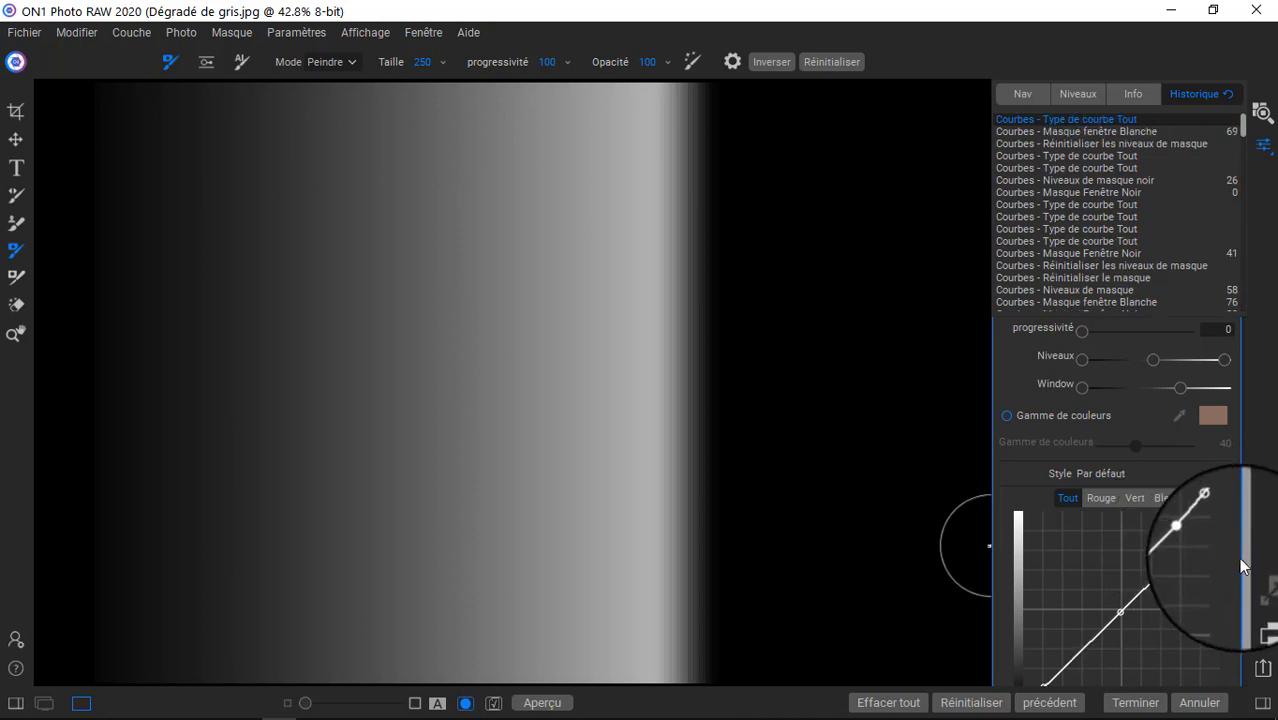
Set the Courbes mask's white window limit to 100 and its white level to 70.
drag(1245, 584, 1248, 491)
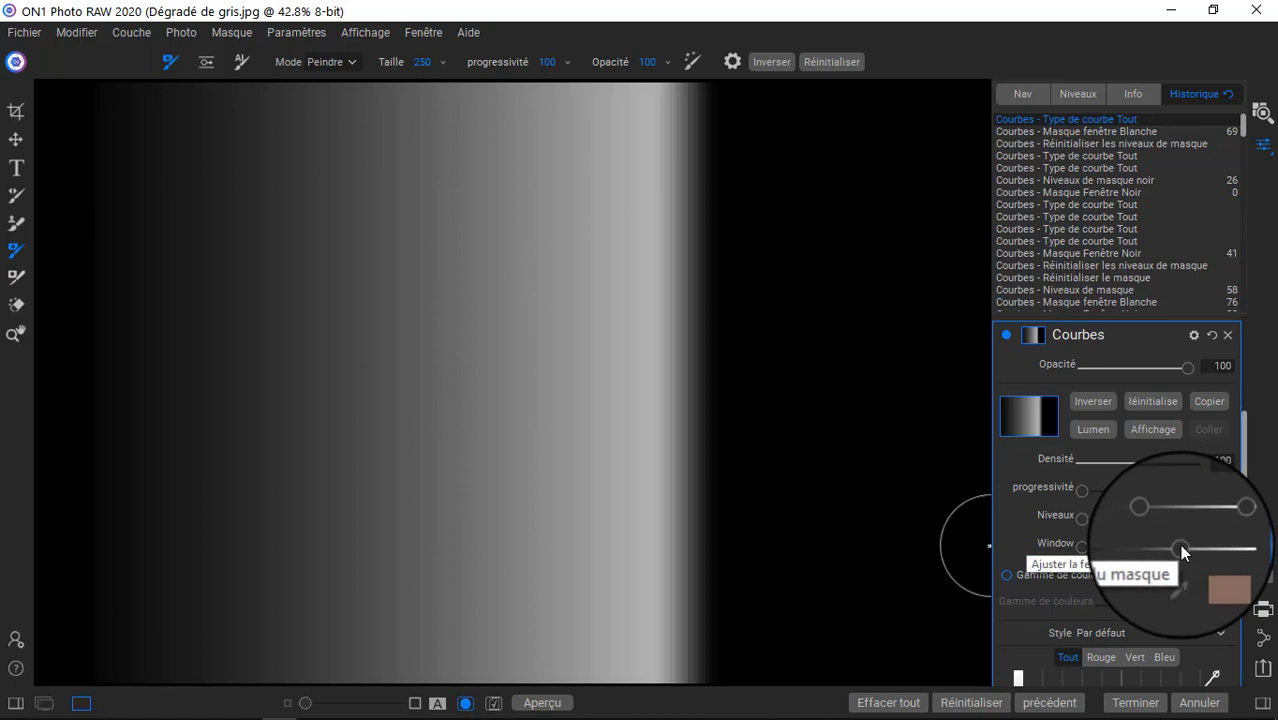
drag(1179, 544, 1235, 544)
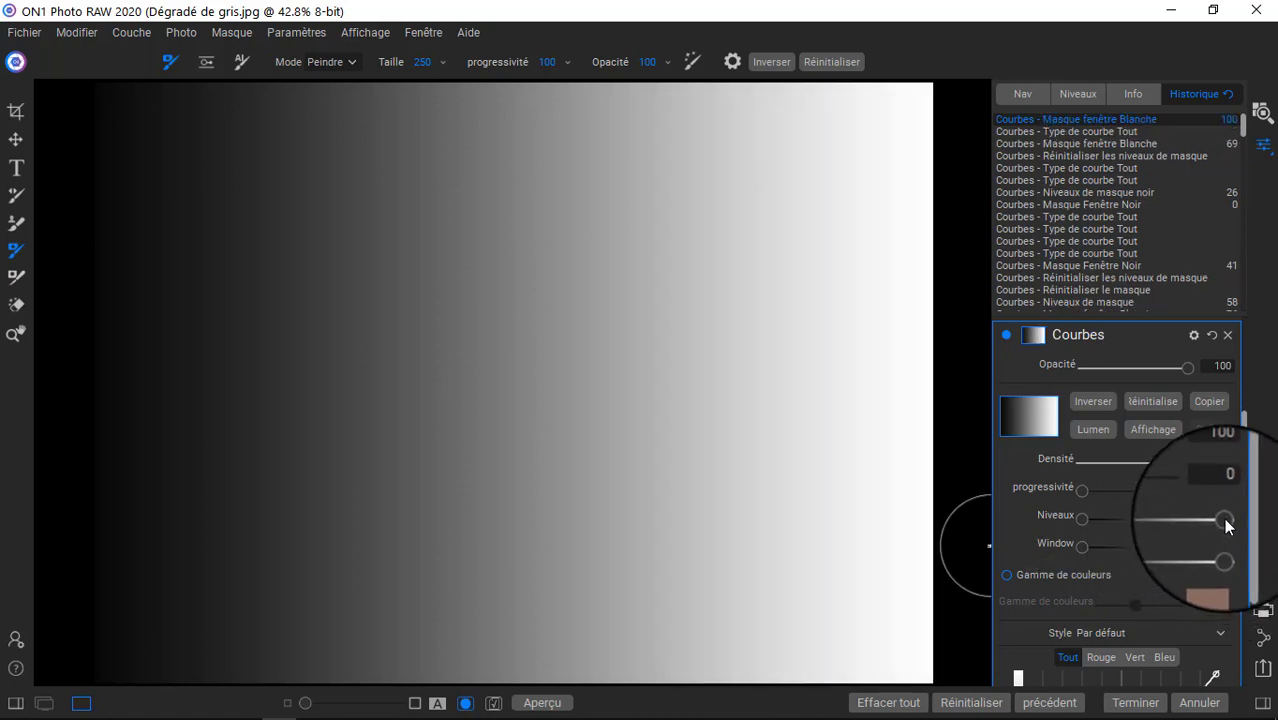
drag(1224, 518, 1180, 517)
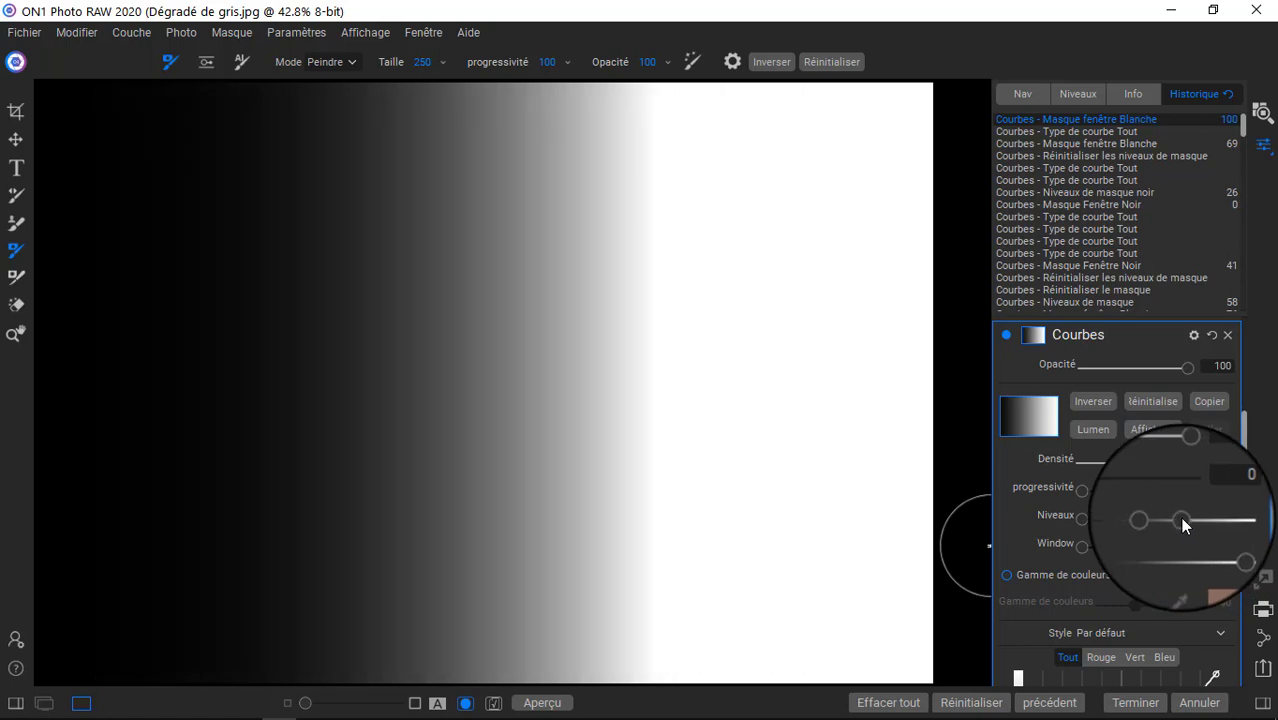
Return to the normal image view and raise the curve's highlight point slightly above the diagonal.
scroll(1243, 600, down, 2)
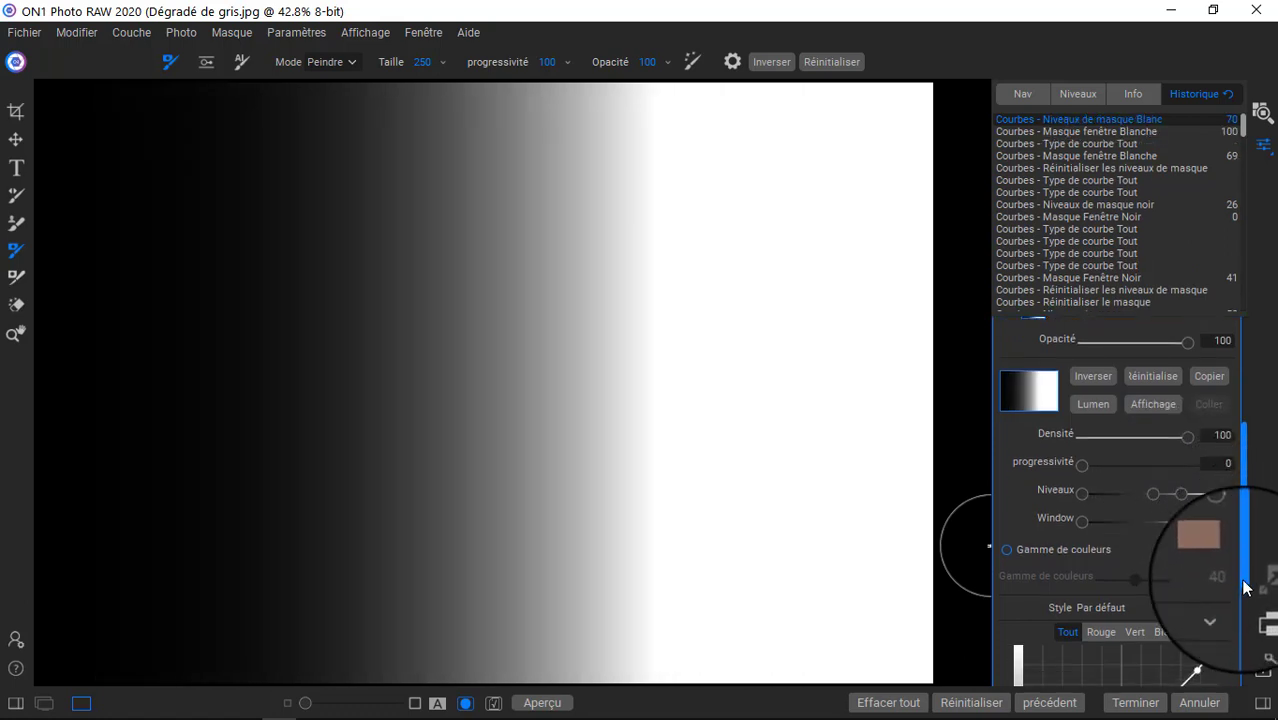
scroll(1243, 600, down, 1)
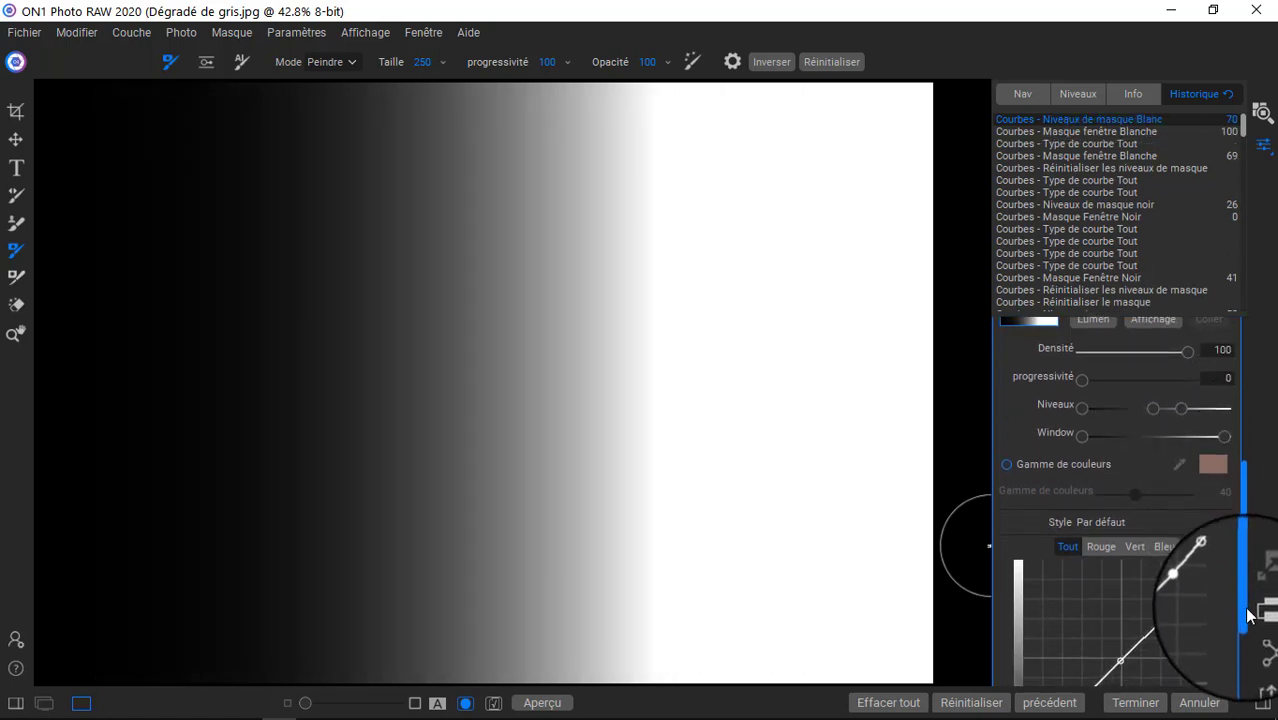
click(1195, 588)
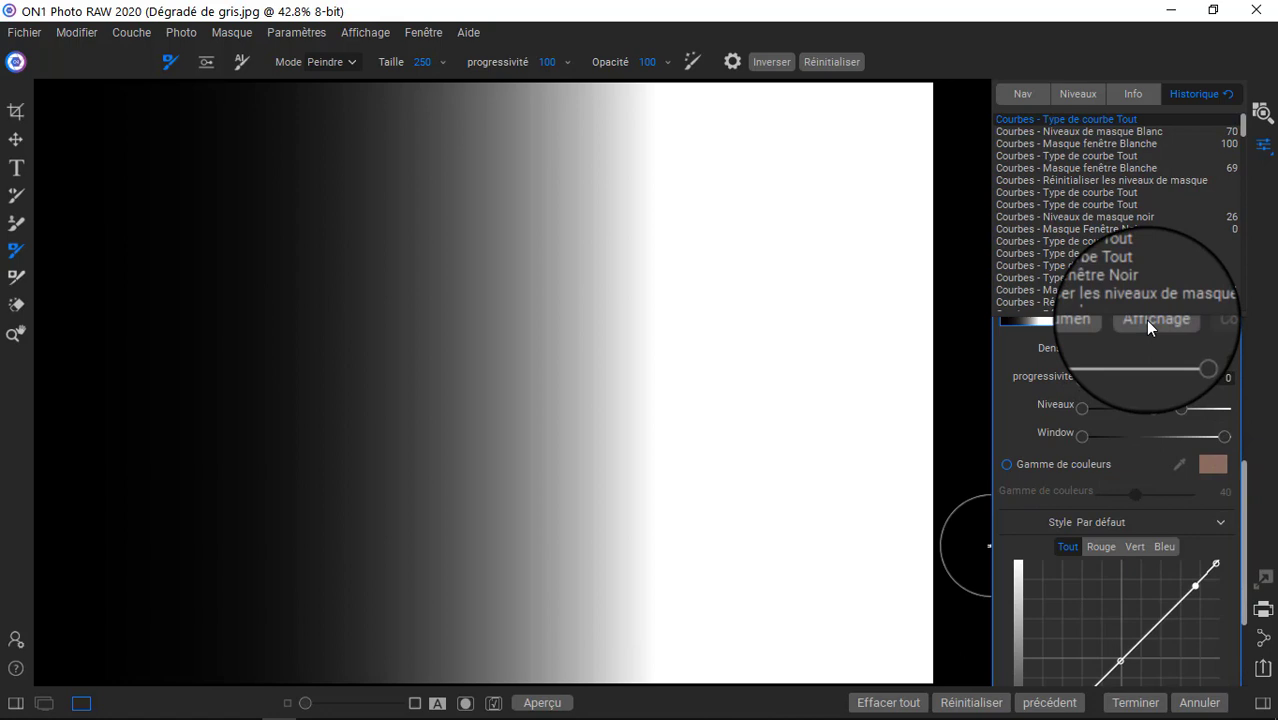
click(1145, 320)
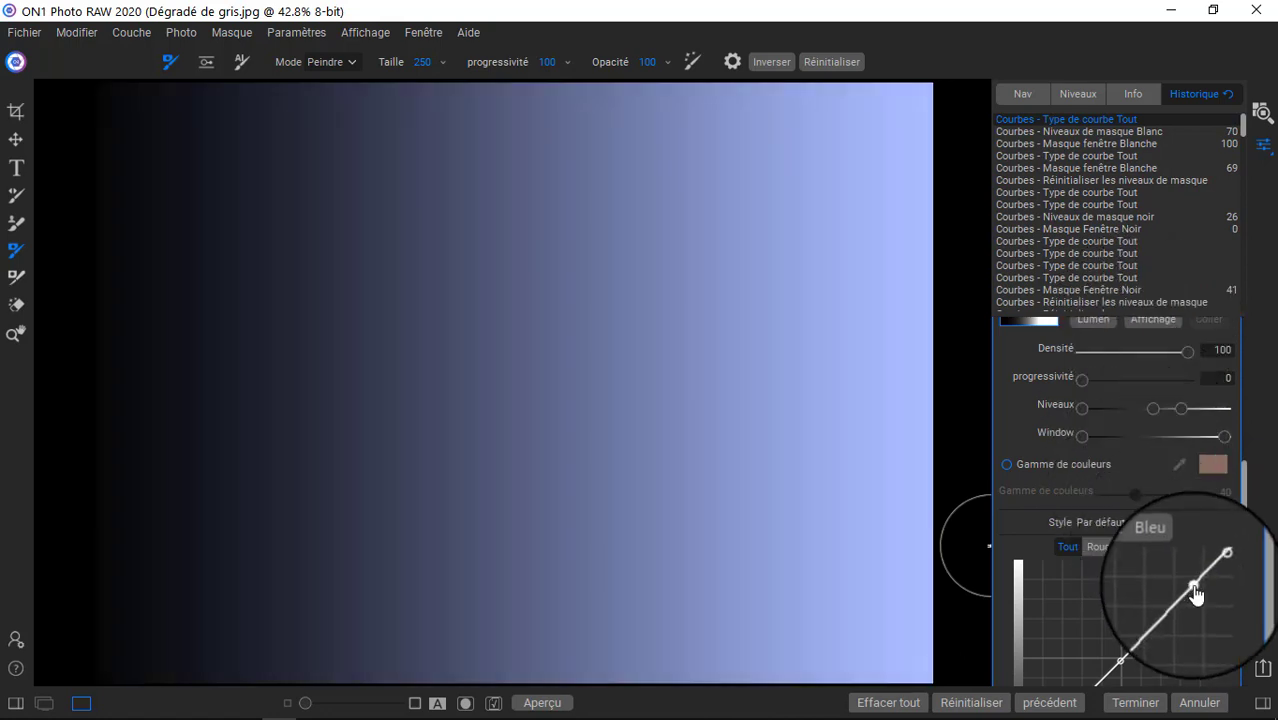
mouse_move(1195, 592)
mouse_down()
mouse_move(1188, 602)
mouse_move(1196, 578)
mouse_up()
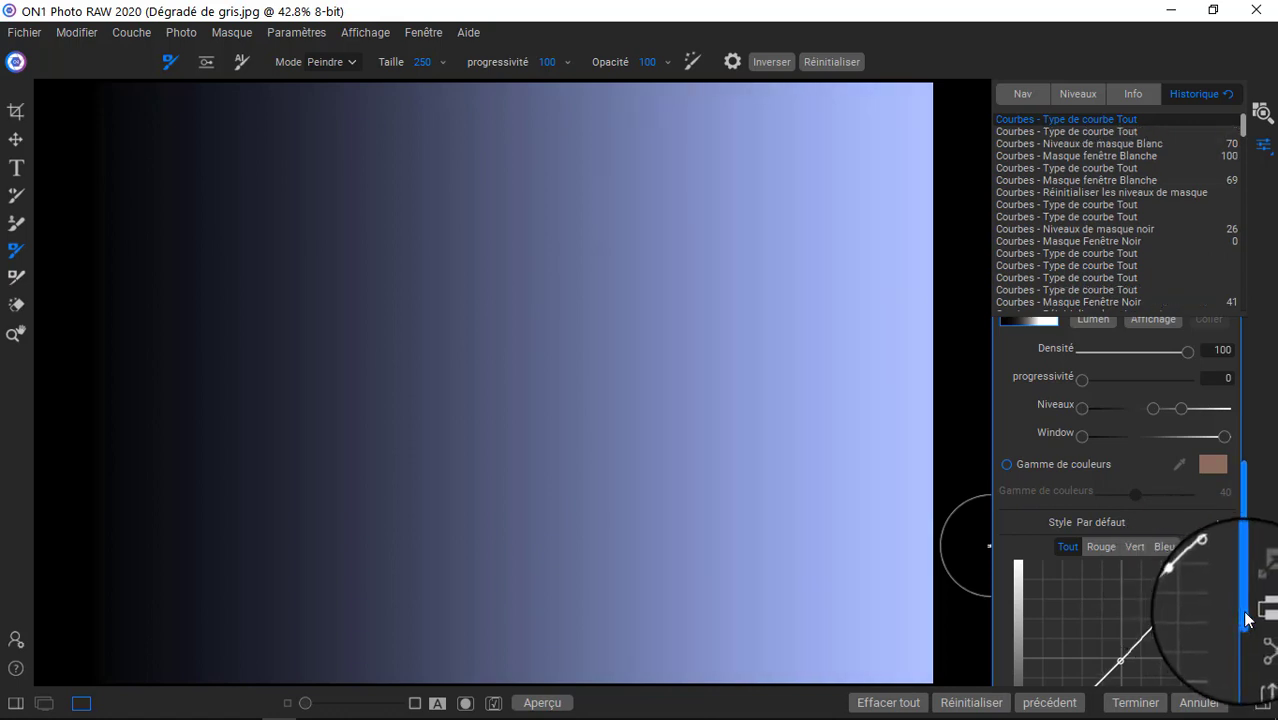
Set the Courbes mask's white level to 100, its window limits to 23 and 81, and its midtone level to 61.
drag(1245, 620, 1247, 636)
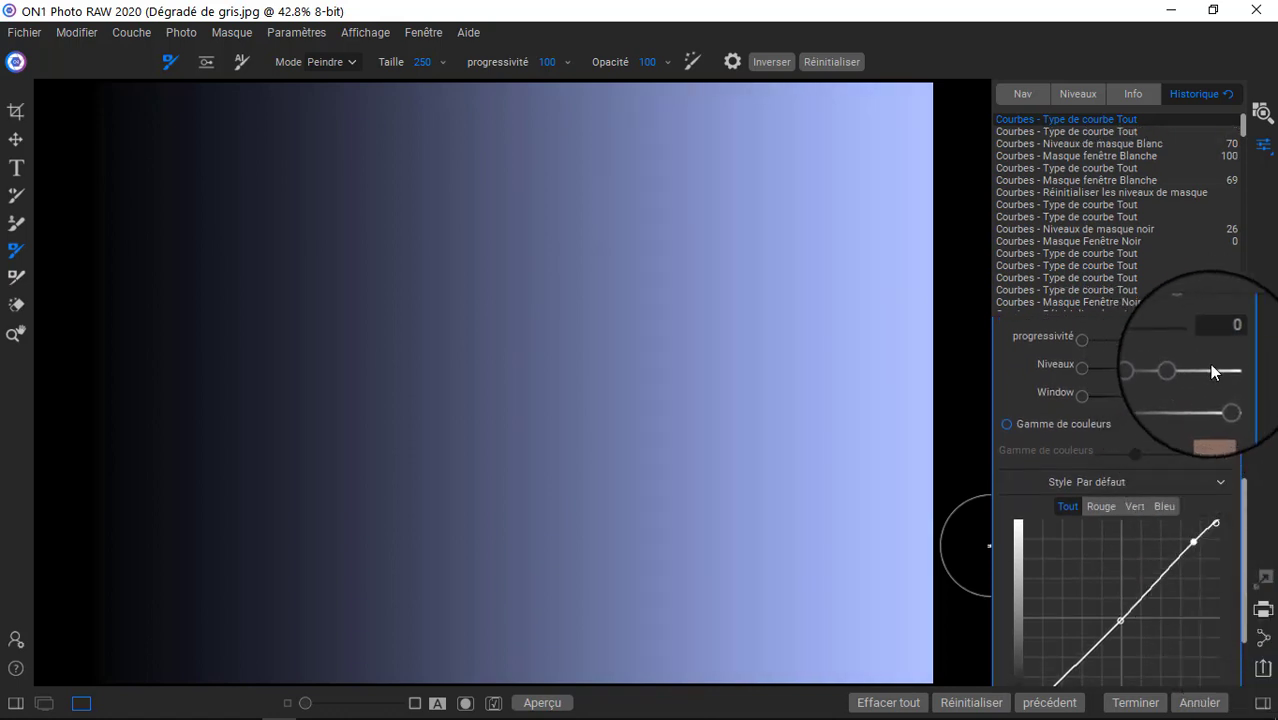
click(1213, 372)
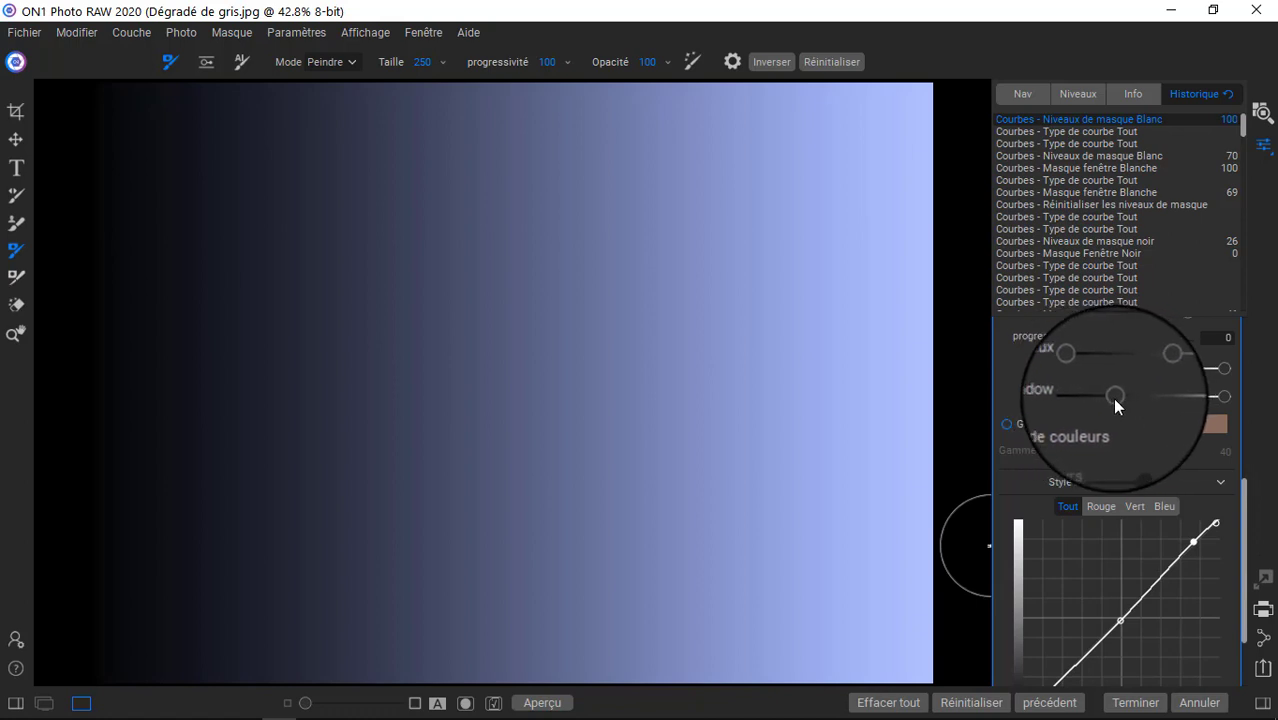
click(1114, 398)
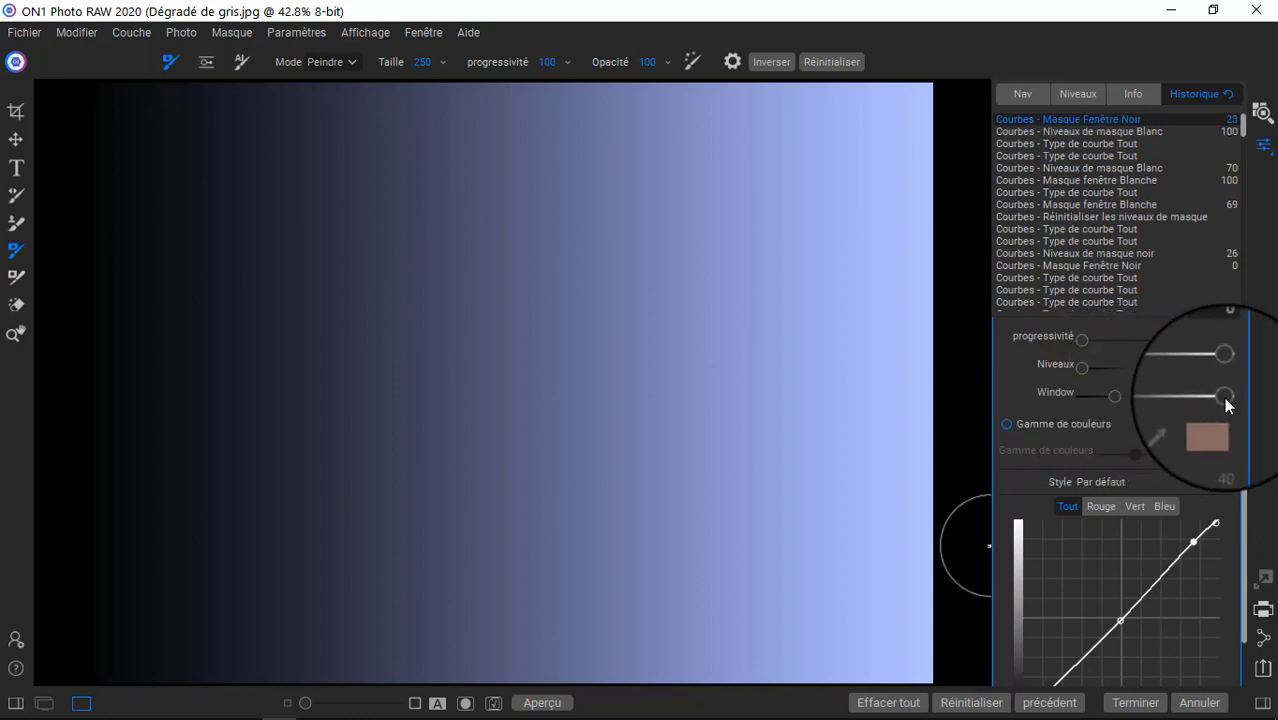
drag(1225, 397, 1197, 402)
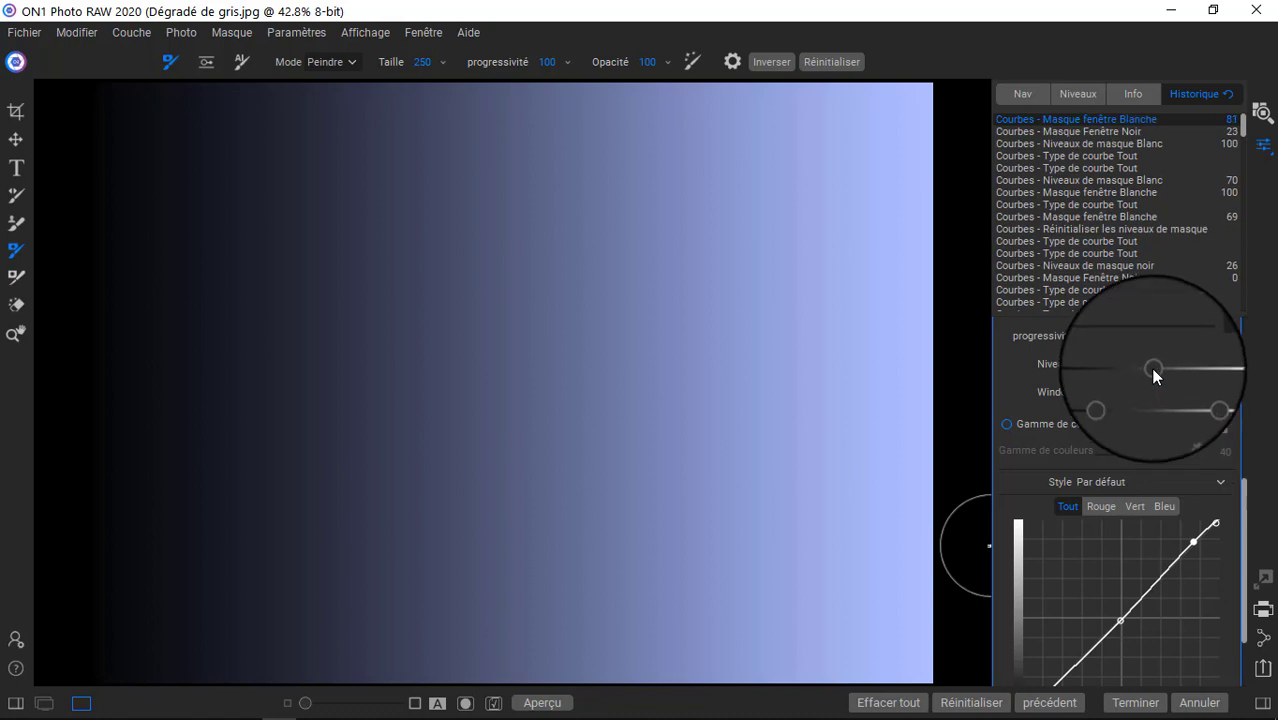
click(1168, 370)
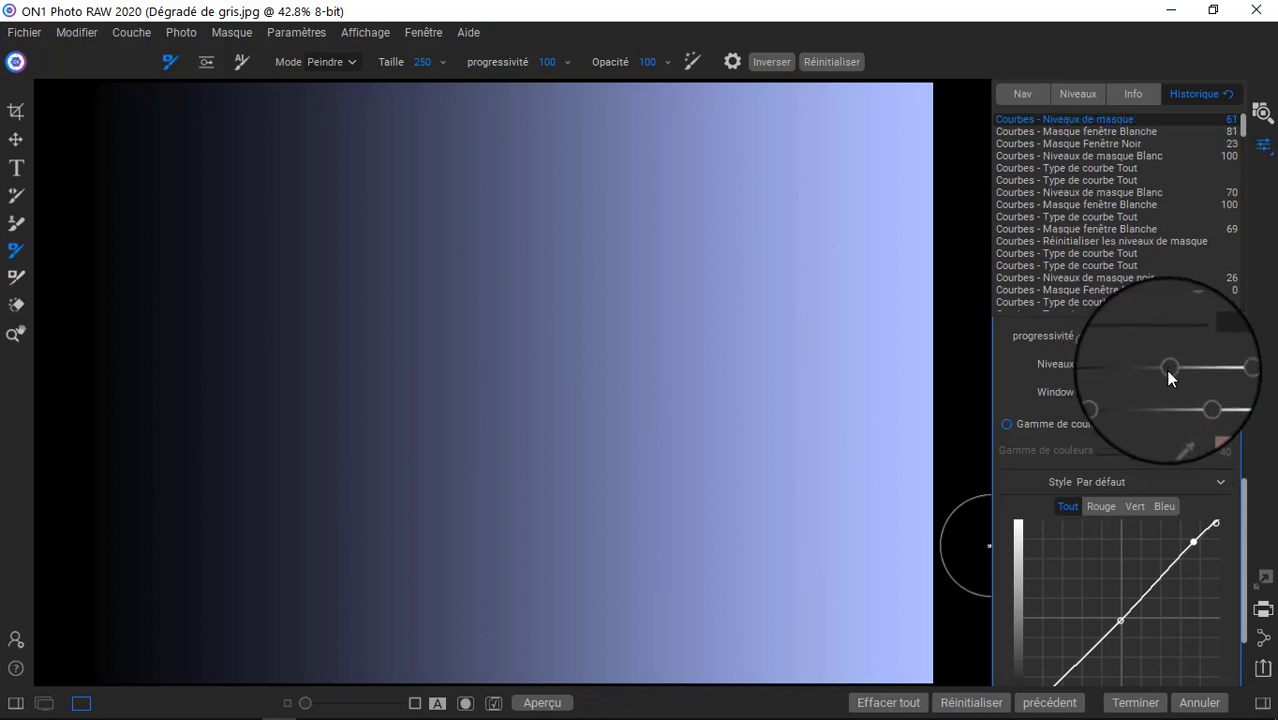
Display the Courbes filter's luminosity mask in place of the image.
scroll(1243, 465, up, 1)
scroll(1245, 466, up, 1)
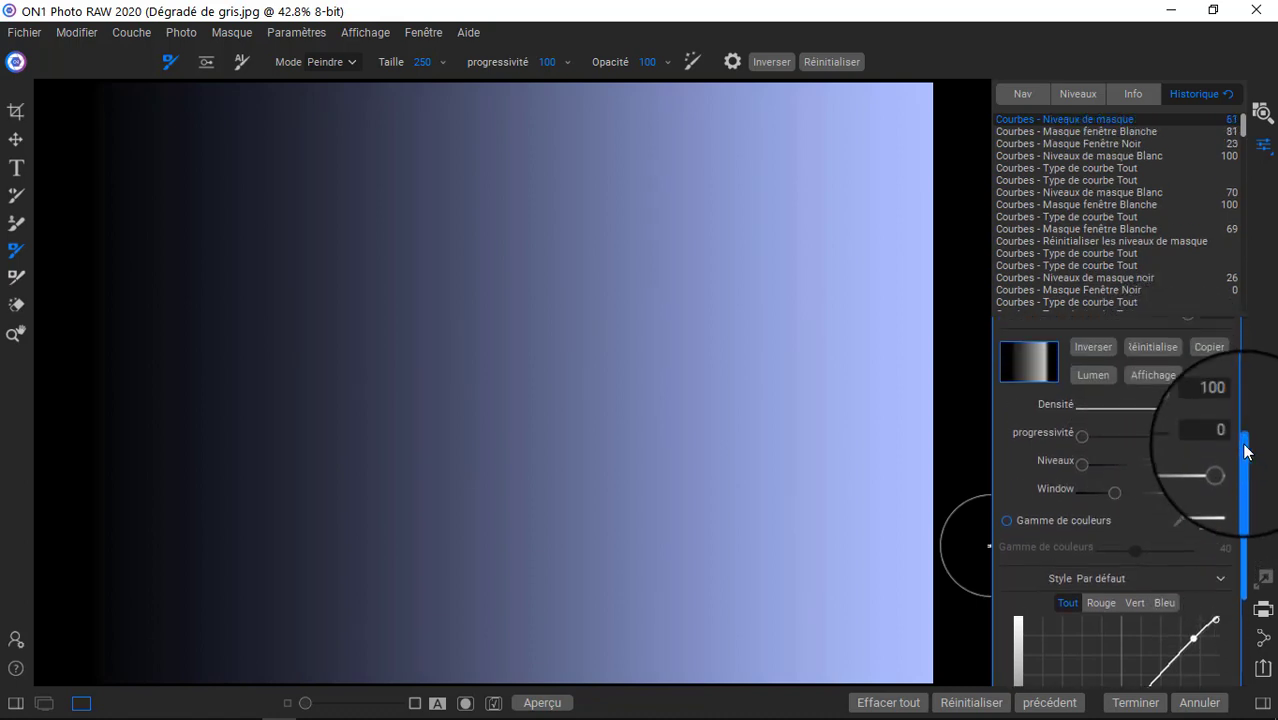
click(1153, 374)
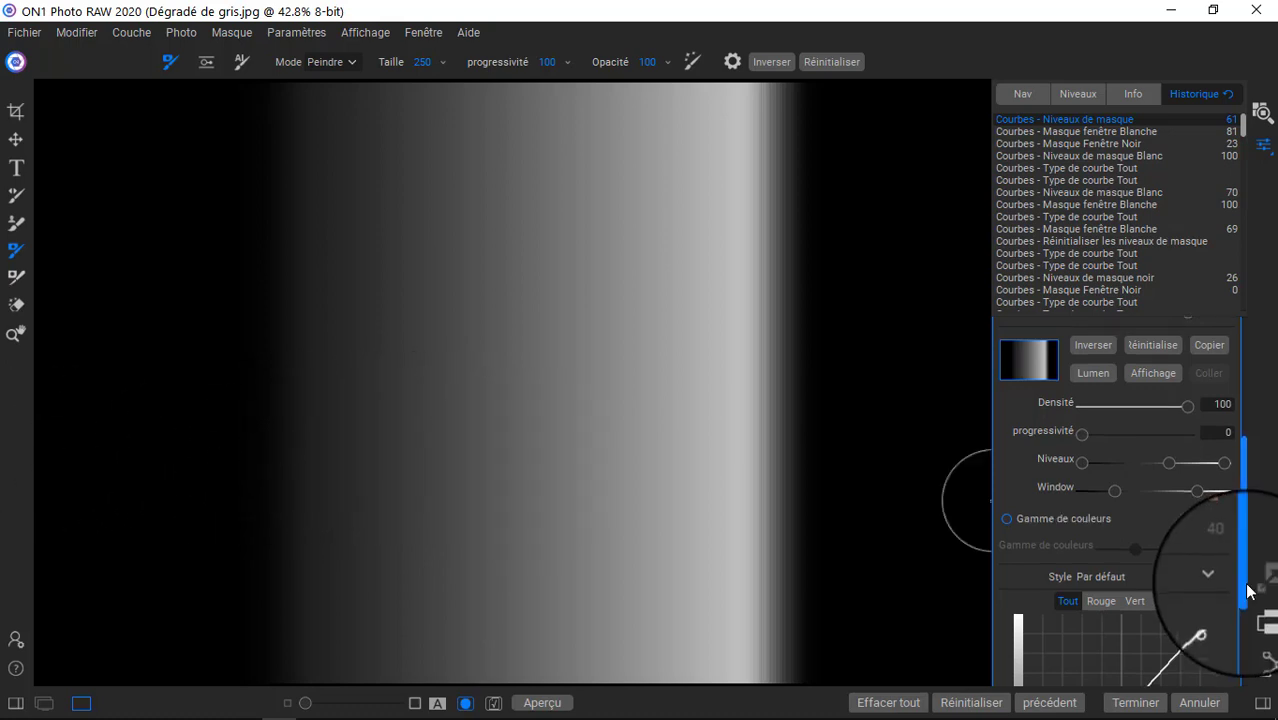
Reset the Courbes filter's curve adjustments to their defaults.
scroll(1247, 602, down, 1)
drag(1245, 602, 1246, 637)
scroll(1246, 630, down, 1)
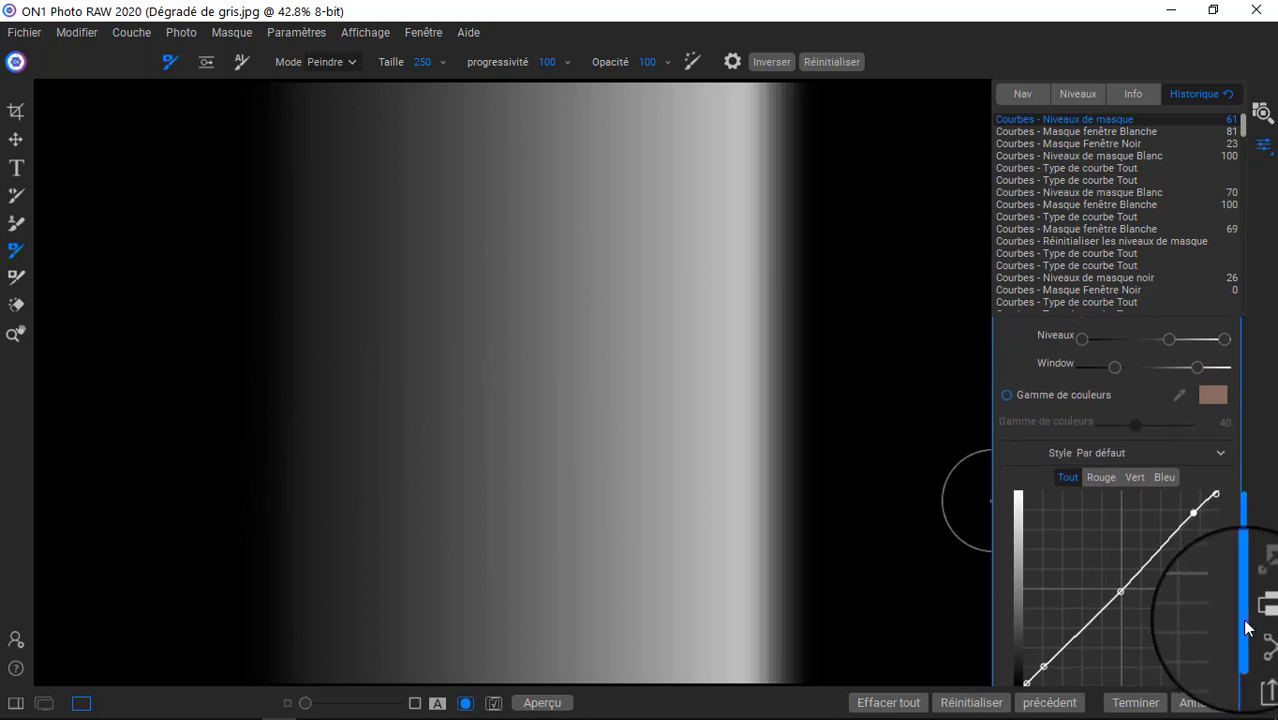
drag(1246, 588, 1234, 455)
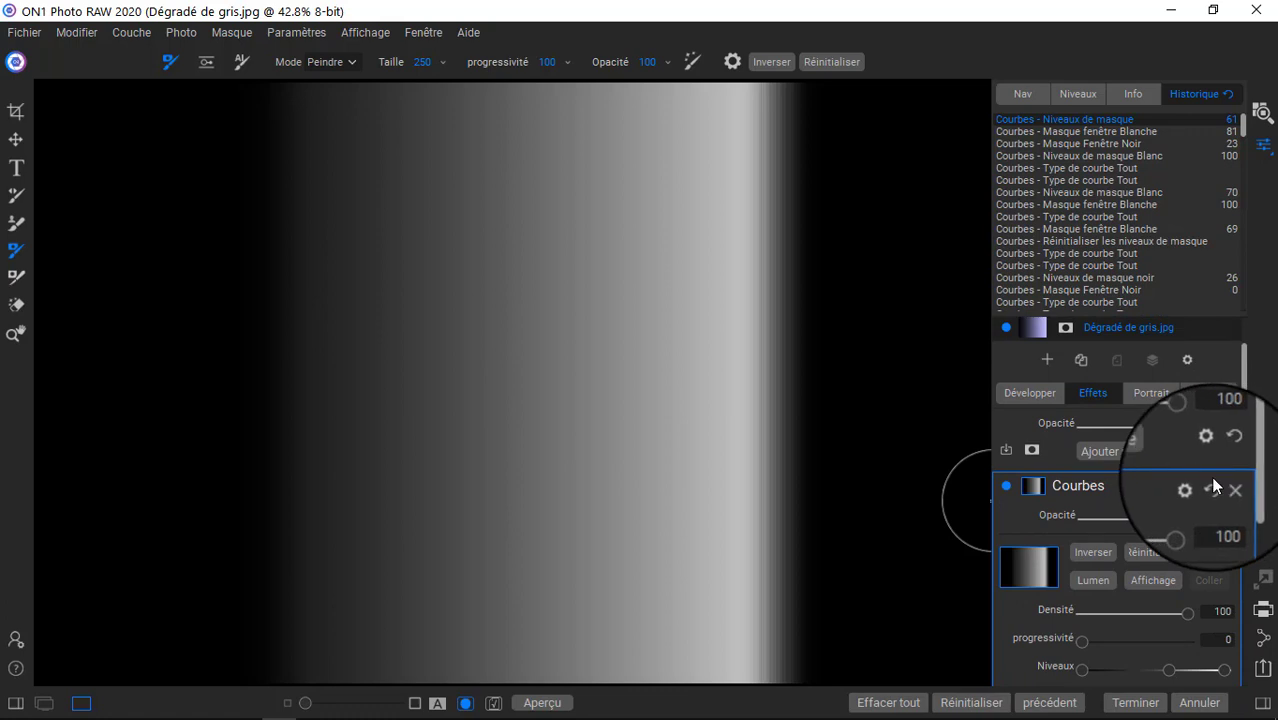
click(1210, 482)
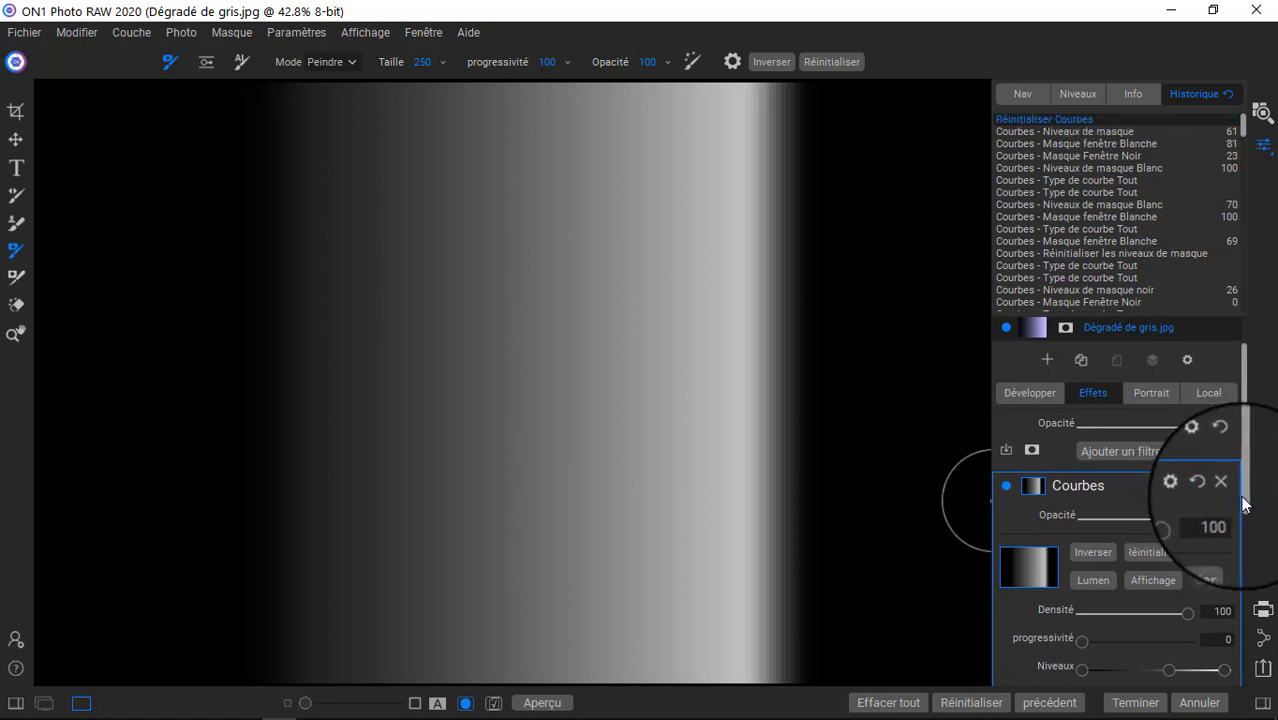
Anchor the Courbes curve near inputs 187 and 72, and raise its midtone point to input 122, output 226.
drag(1244, 505, 1178, 607)
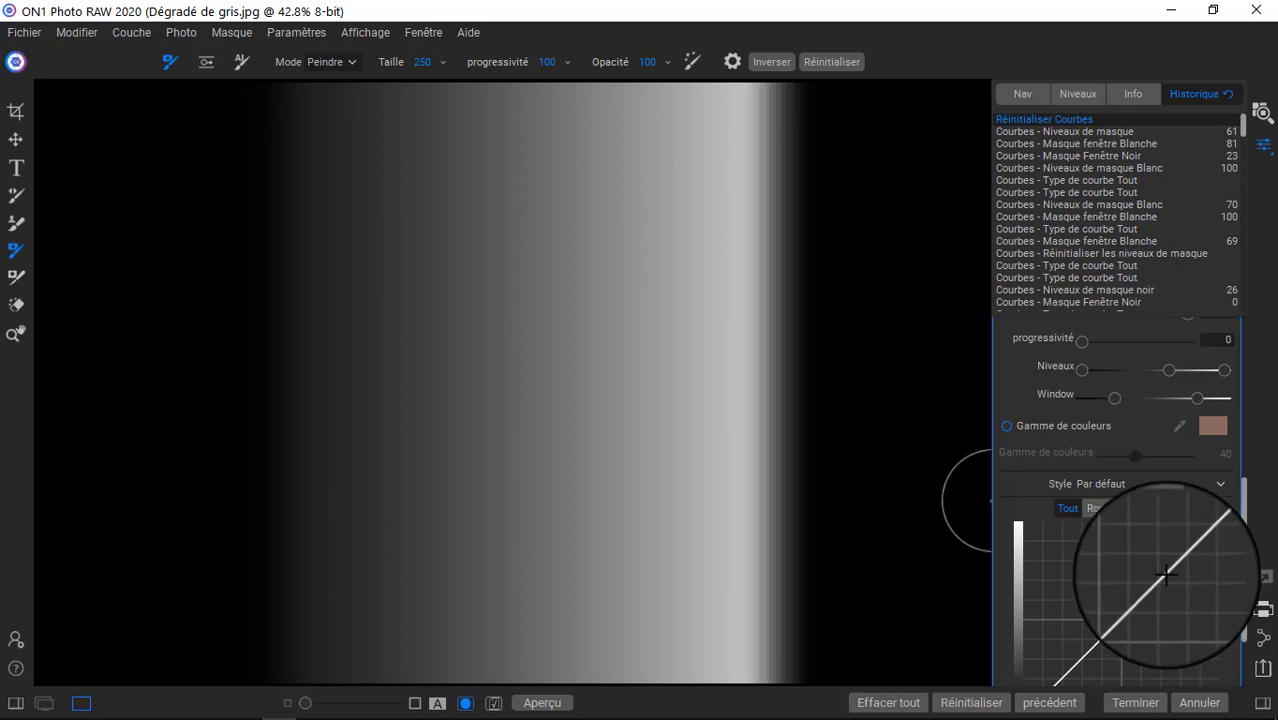
click(1167, 575)
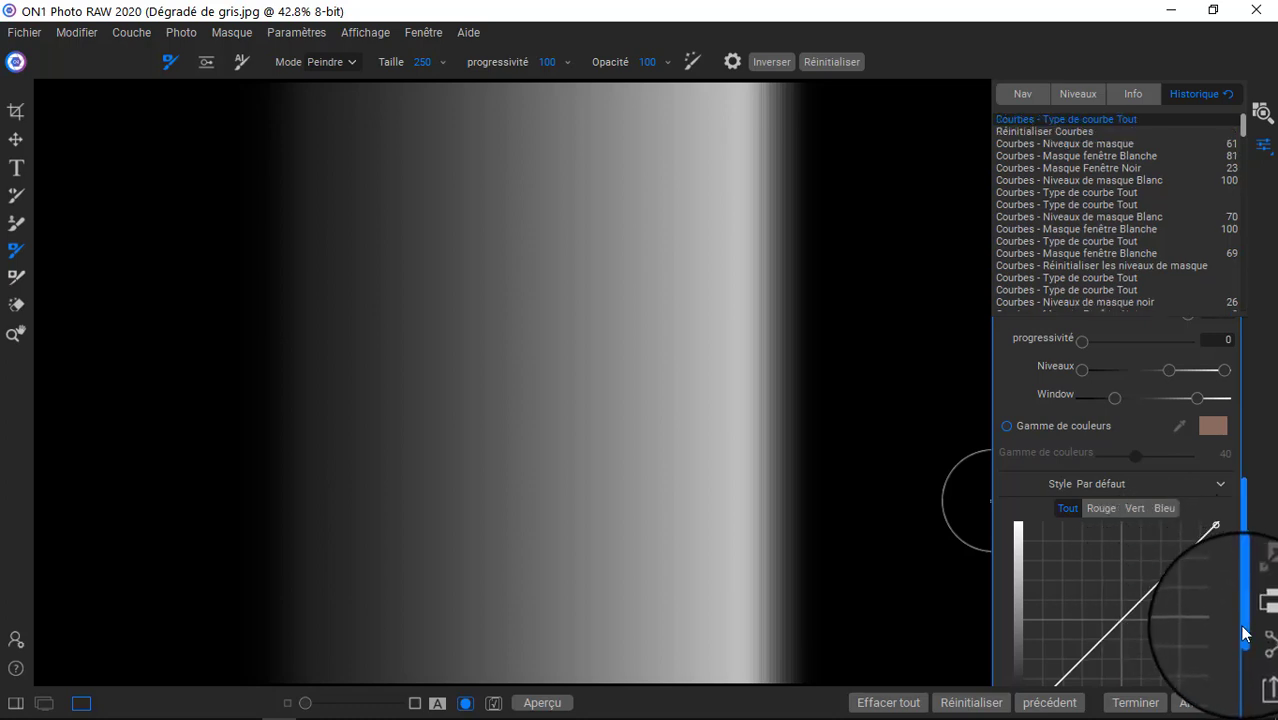
drag(1246, 633, 1246, 676)
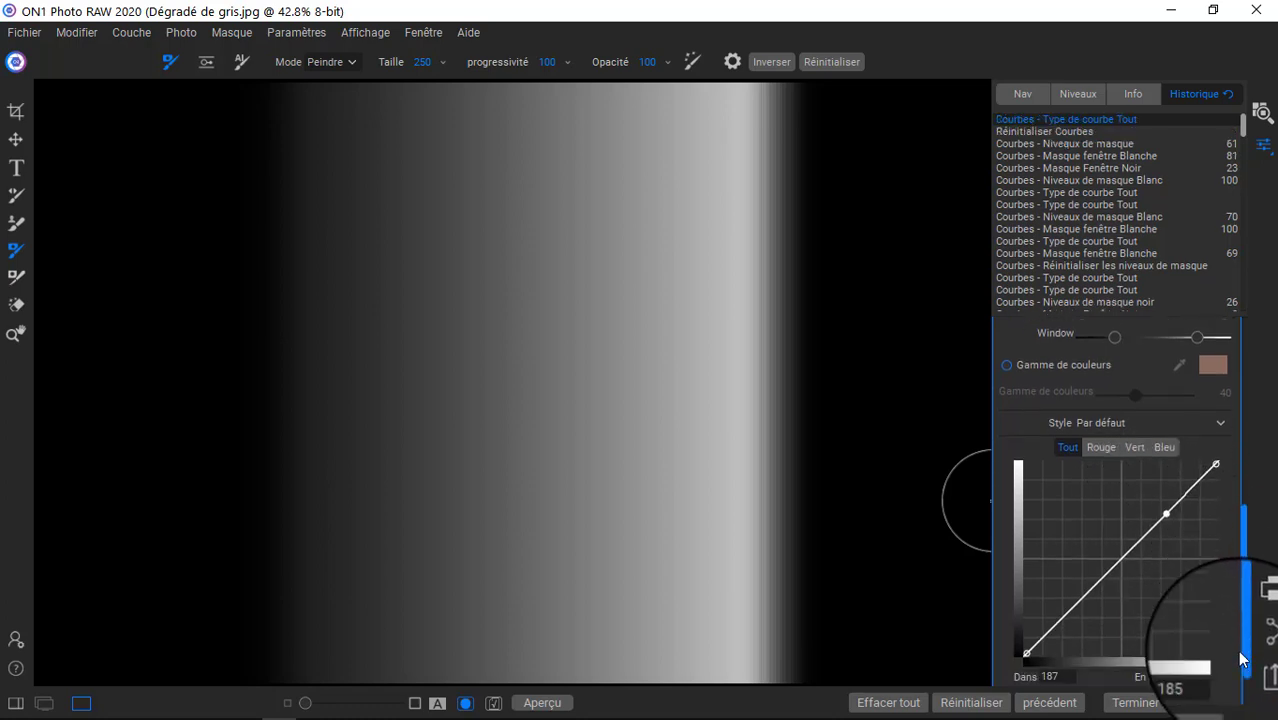
click(1078, 602)
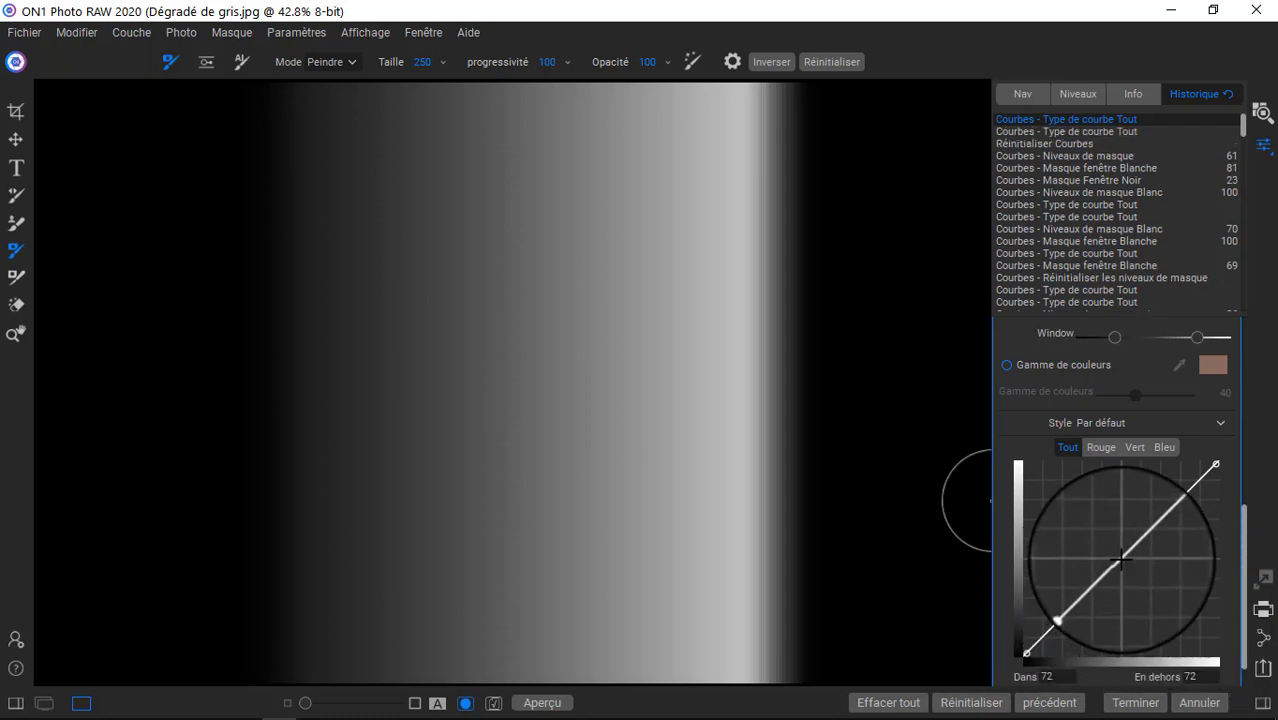
drag(1121, 558, 1116, 485)
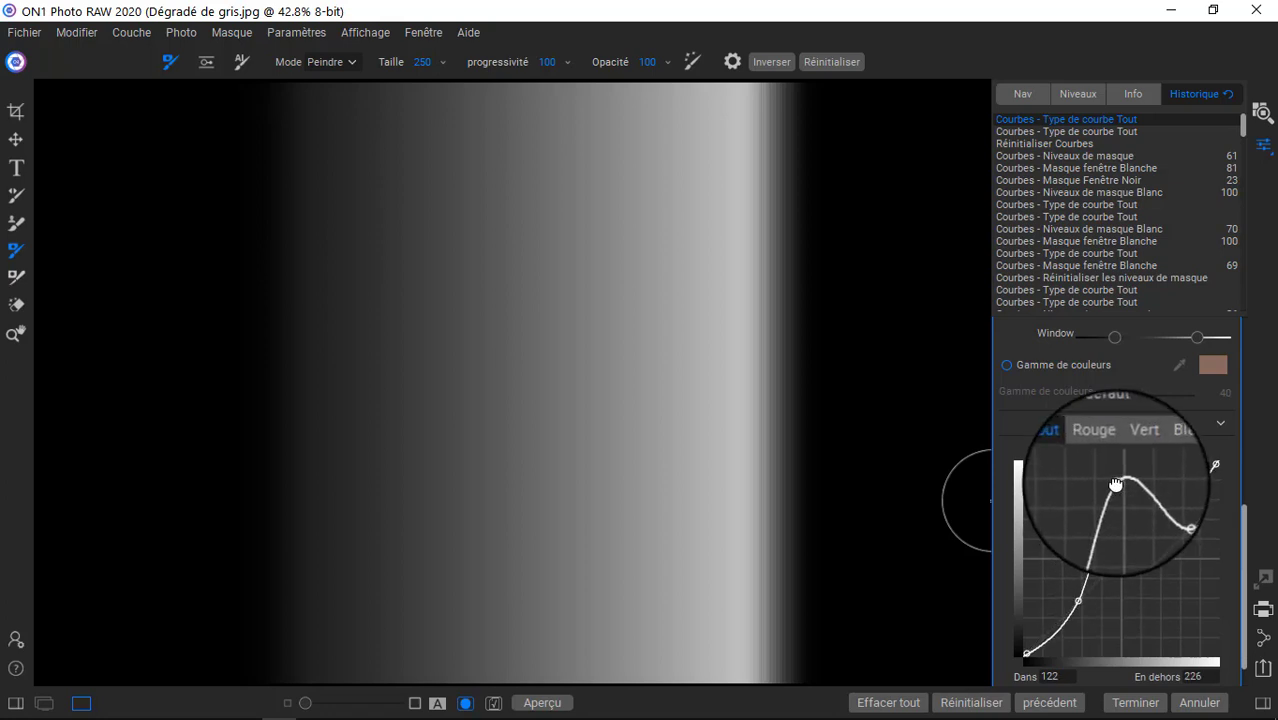
Try shifting the curve's raised midtone point slightly to compare its effect on the gradient.
scroll(1247, 497, up, 3)
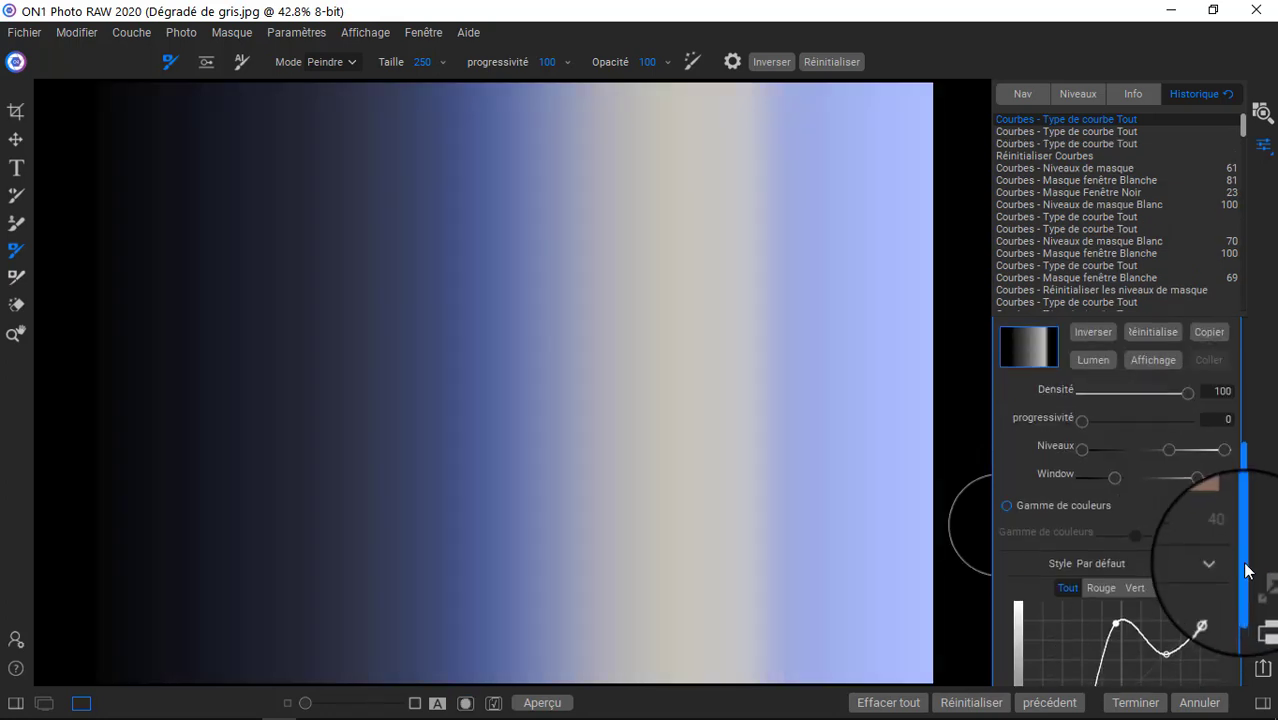
scroll(1244, 590, down, 2)
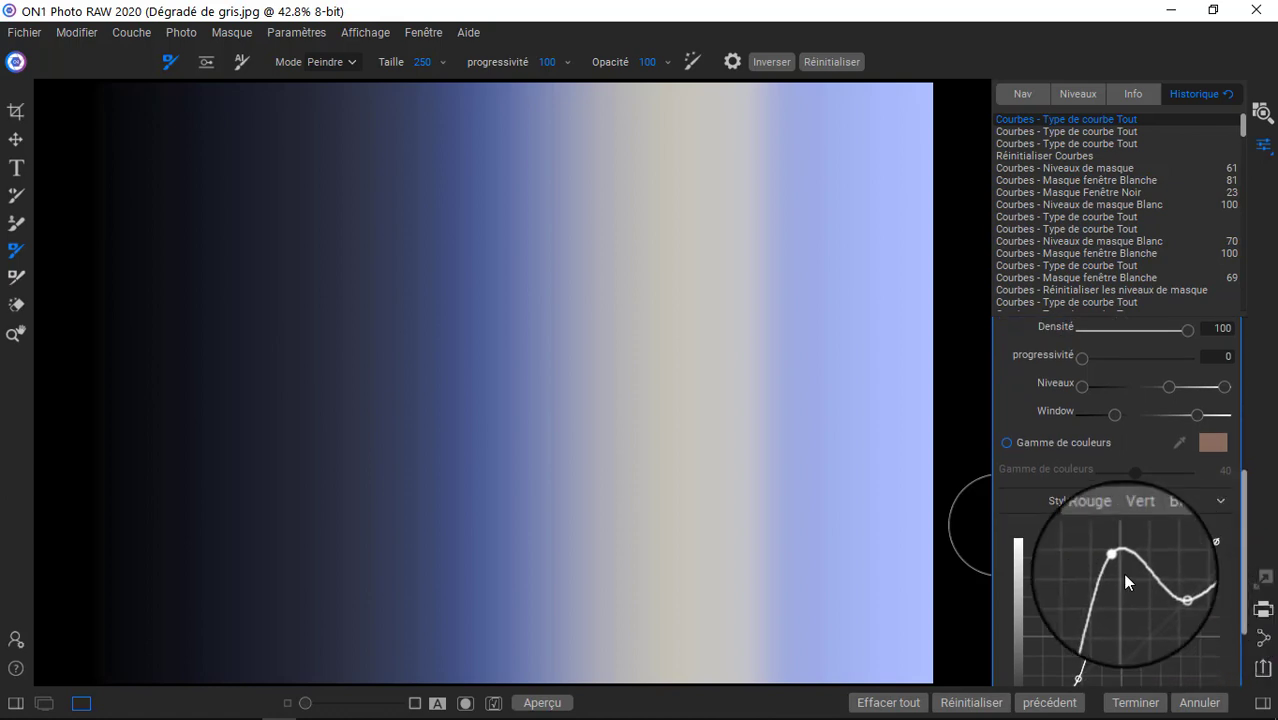
mouse_move(1117, 565)
mouse_down()
mouse_move(1135, 661)
mouse_move(1115, 695)
mouse_move(1107, 585)
mouse_move(1112, 568)
mouse_move(1132, 571)
mouse_move(1098, 585)
mouse_move(1125, 563)
mouse_move(1140, 568)
mouse_move(1098, 575)
mouse_move(1138, 568)
mouse_move(1106, 566)
mouse_move(1125, 558)
mouse_move(1124, 578)
mouse_move(1165, 565)
mouse_move(1118, 568)
mouse_move(1150, 561)
mouse_move(1130, 562)
mouse_up()
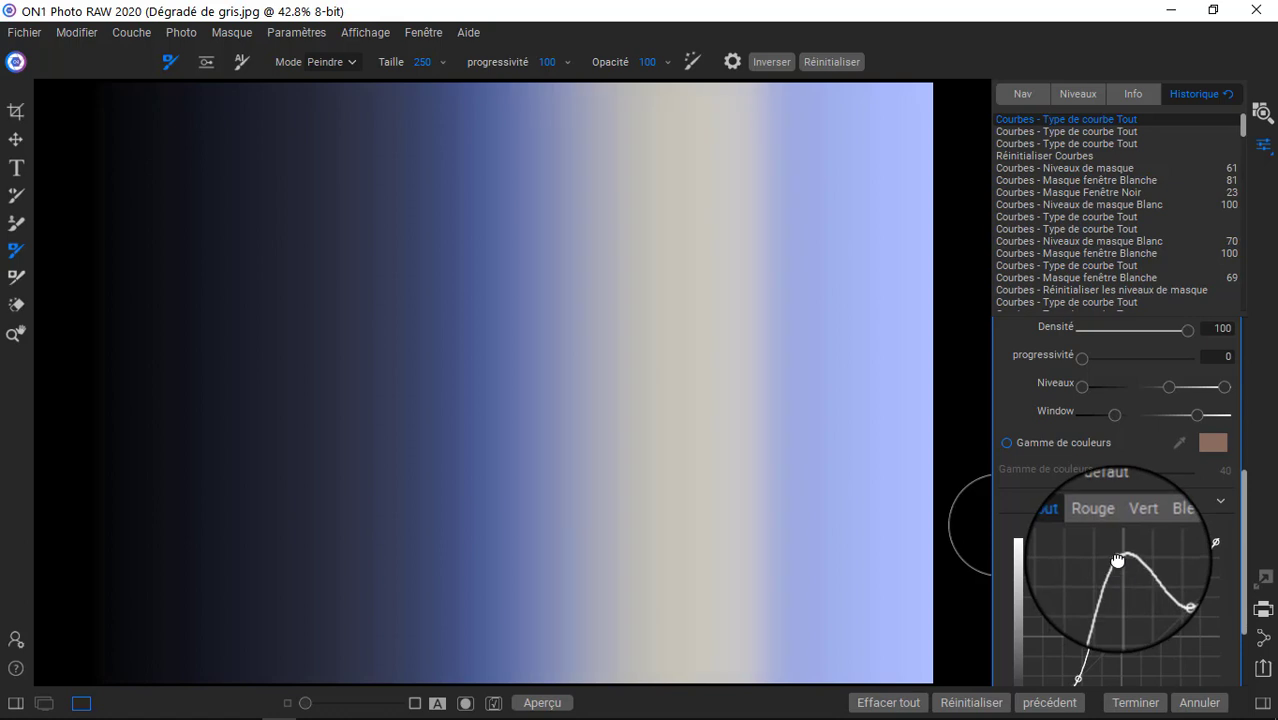
drag(1117, 560, 1078, 568)
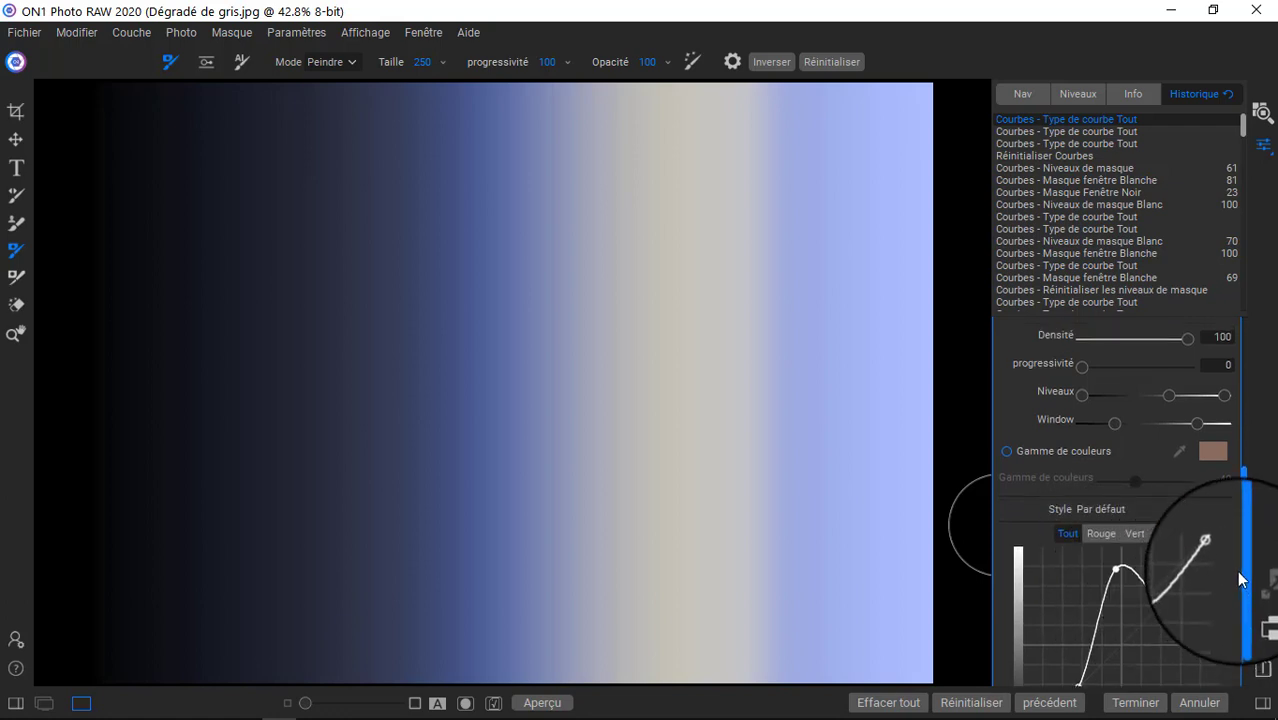
Try the Courbes mask's progressivité at 100, and reduce it to 89.
scroll(1246, 548, up, 3)
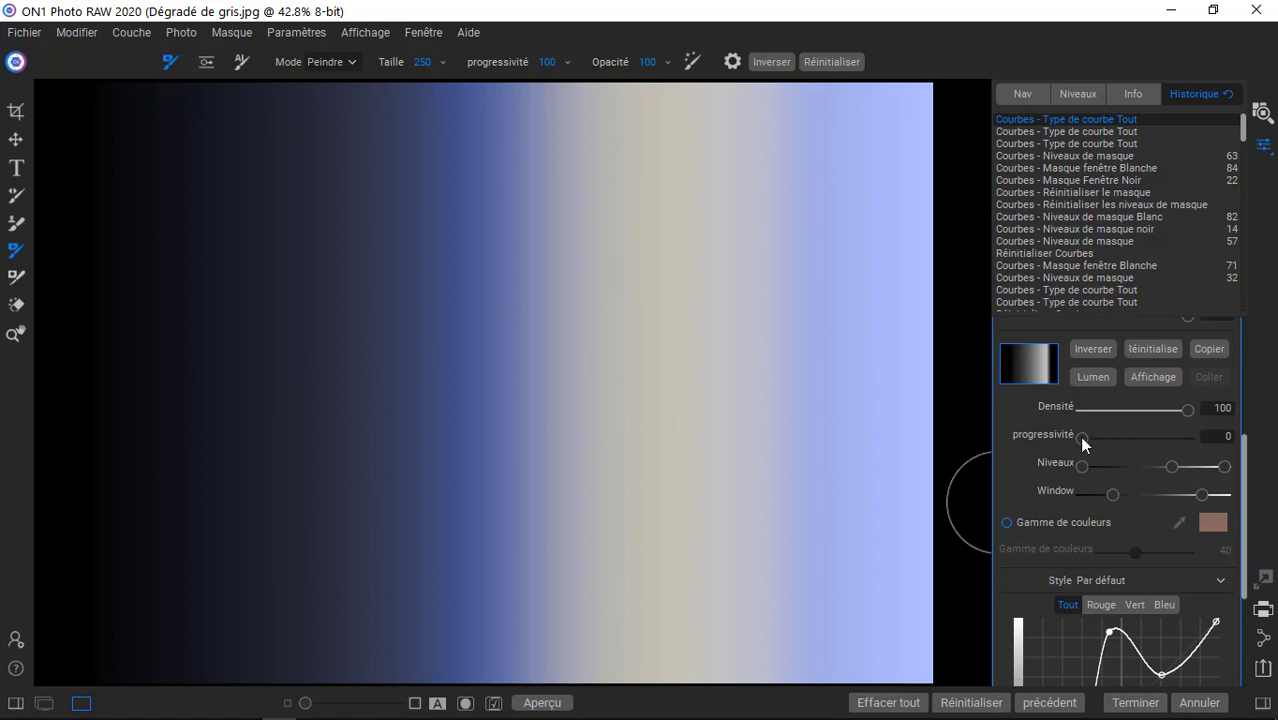
drag(1082, 438, 1194, 435)
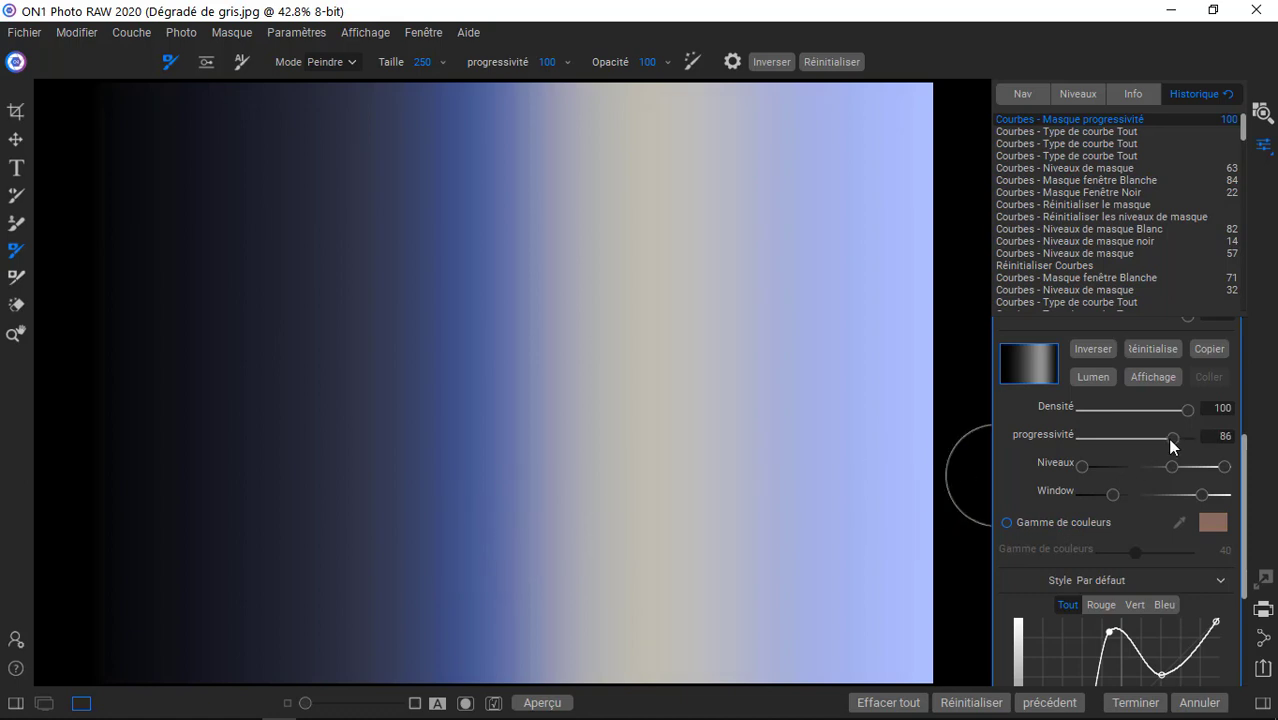
mouse_move(1170, 438)
mouse_down()
mouse_move(1083, 443)
mouse_move(1177, 439)
mouse_up()
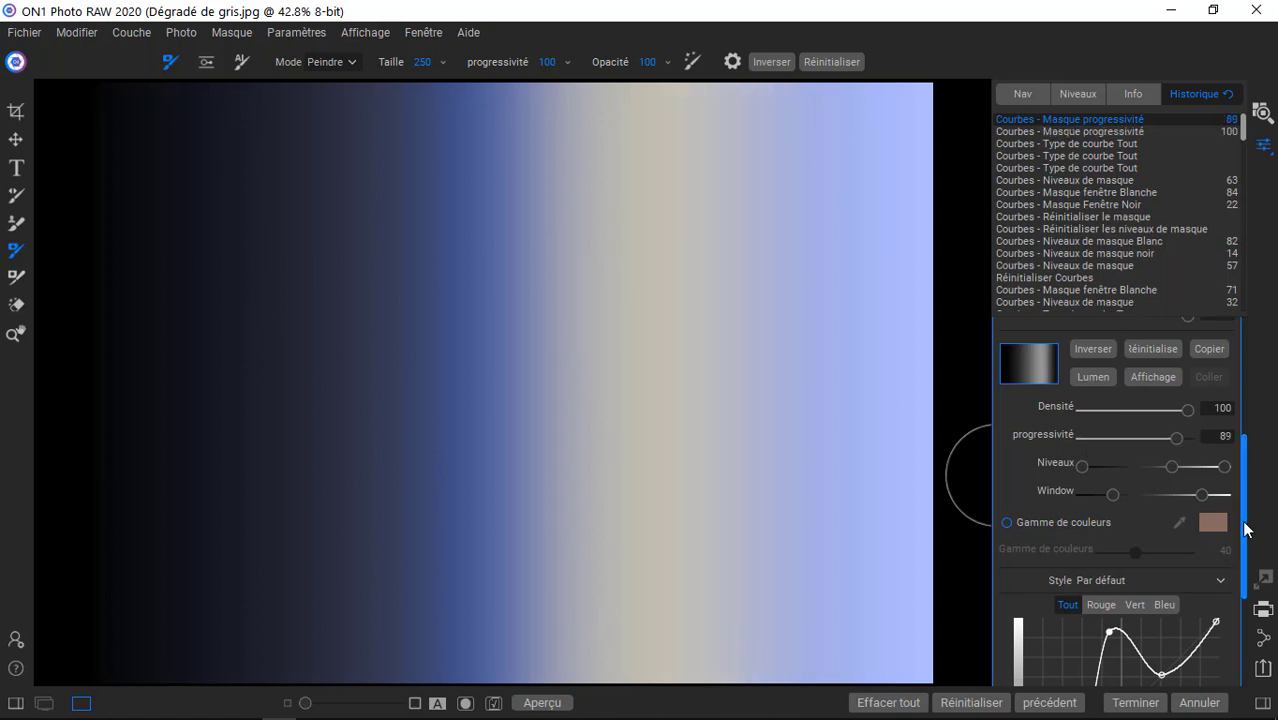
Raise the curve's midtone point slightly higher and set the mask's progressivité to 62.
scroll(1215, 515, down, 1)
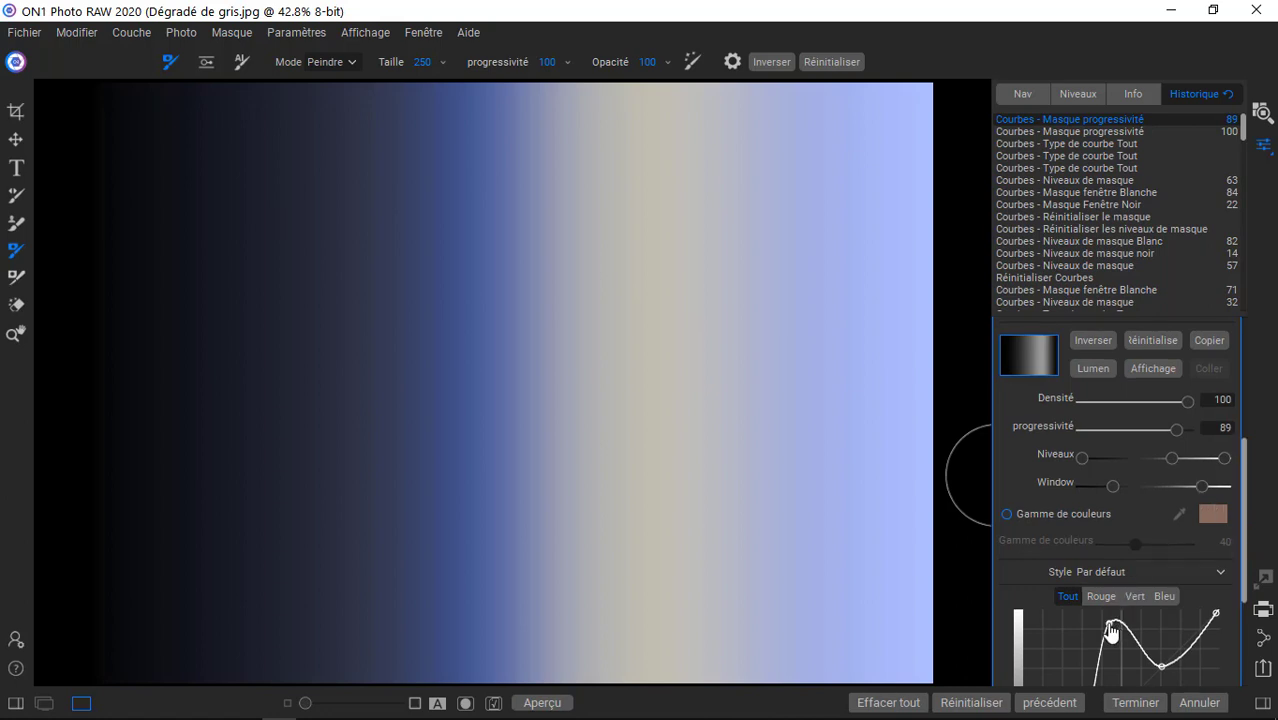
drag(1110, 623, 1108, 614)
mouse_move(1177, 430)
mouse_down()
mouse_move(1081, 437)
mouse_move(1181, 430)
mouse_up()
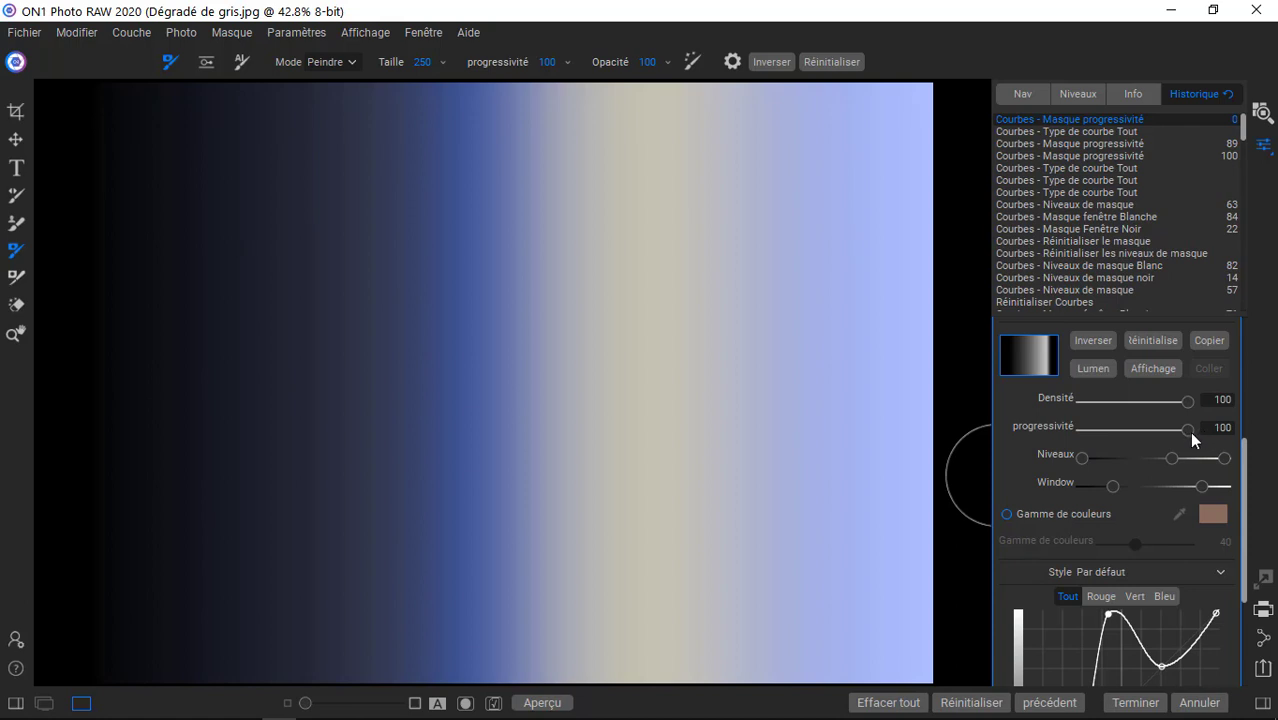
drag(1190, 433, 1172, 433)
drag(1172, 432, 1148, 428)
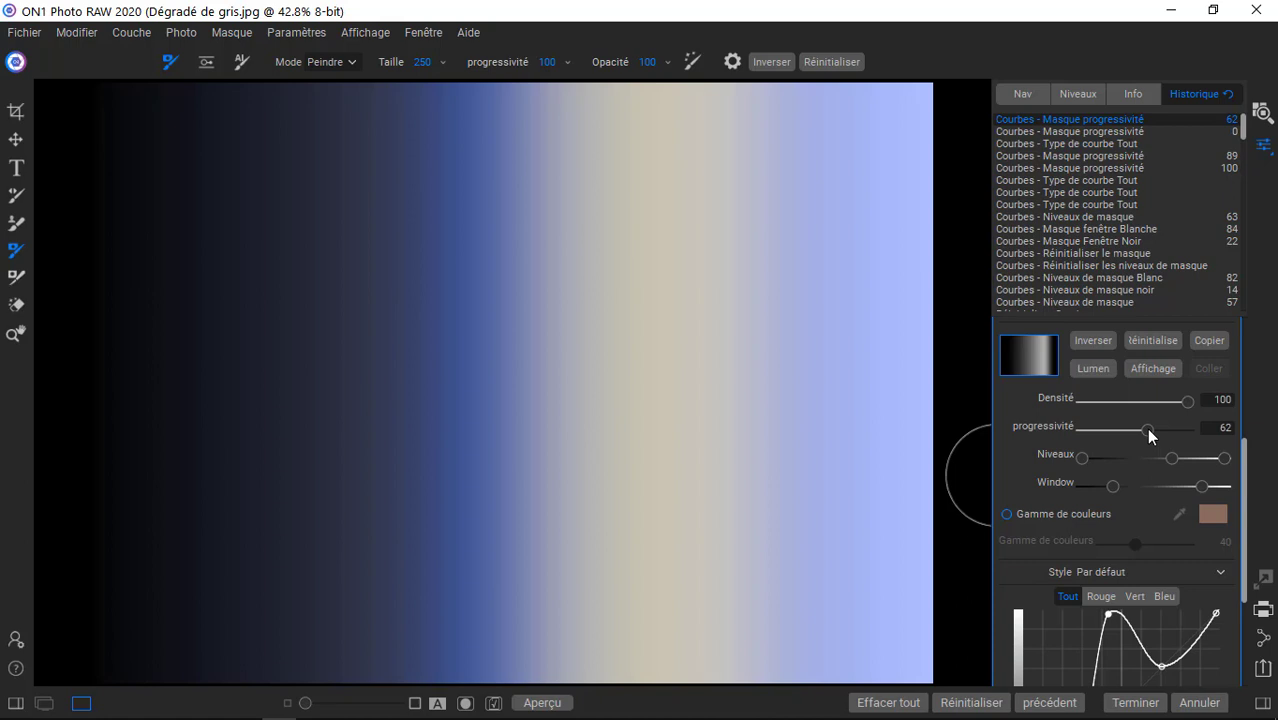
Display the Courbes mask and try its density at 27 and 7 before raising it to 96.
click(1144, 369)
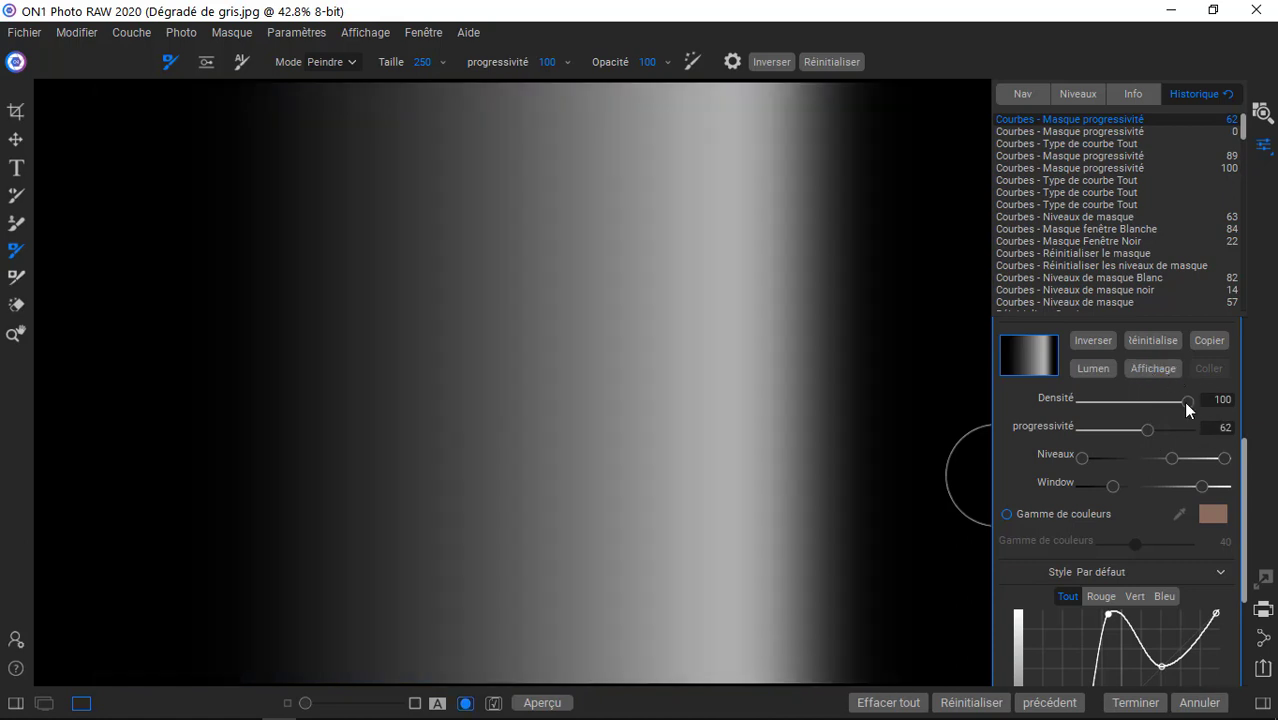
drag(1186, 401, 1109, 413)
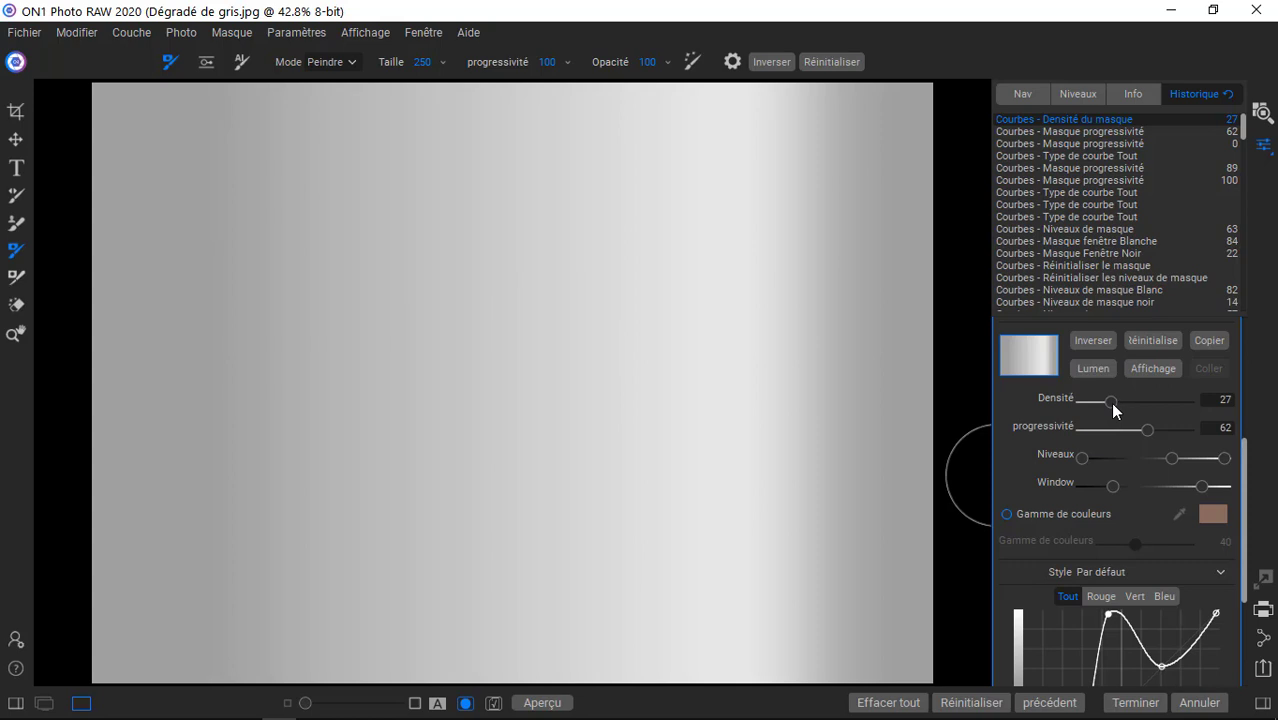
drag(1110, 402, 1083, 401)
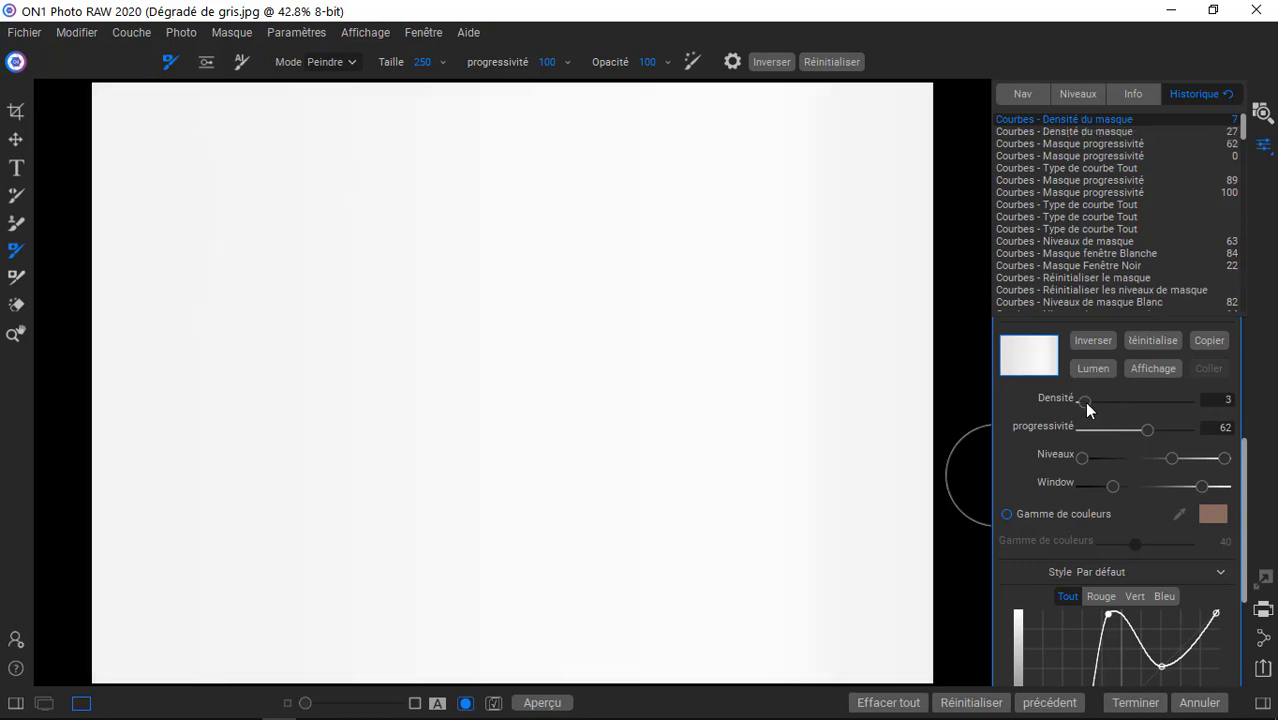
drag(1085, 401, 1183, 404)
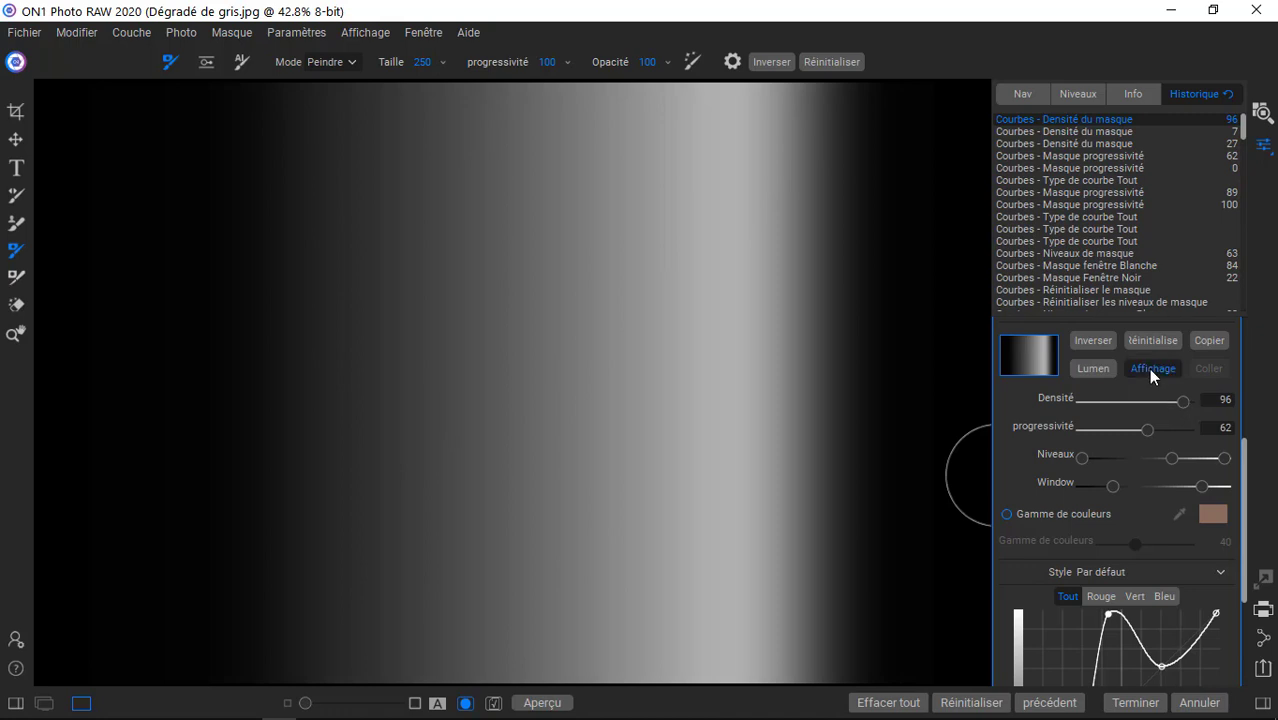
Return to the normal image view and reduce the mask's density to 56.
click(1150, 368)
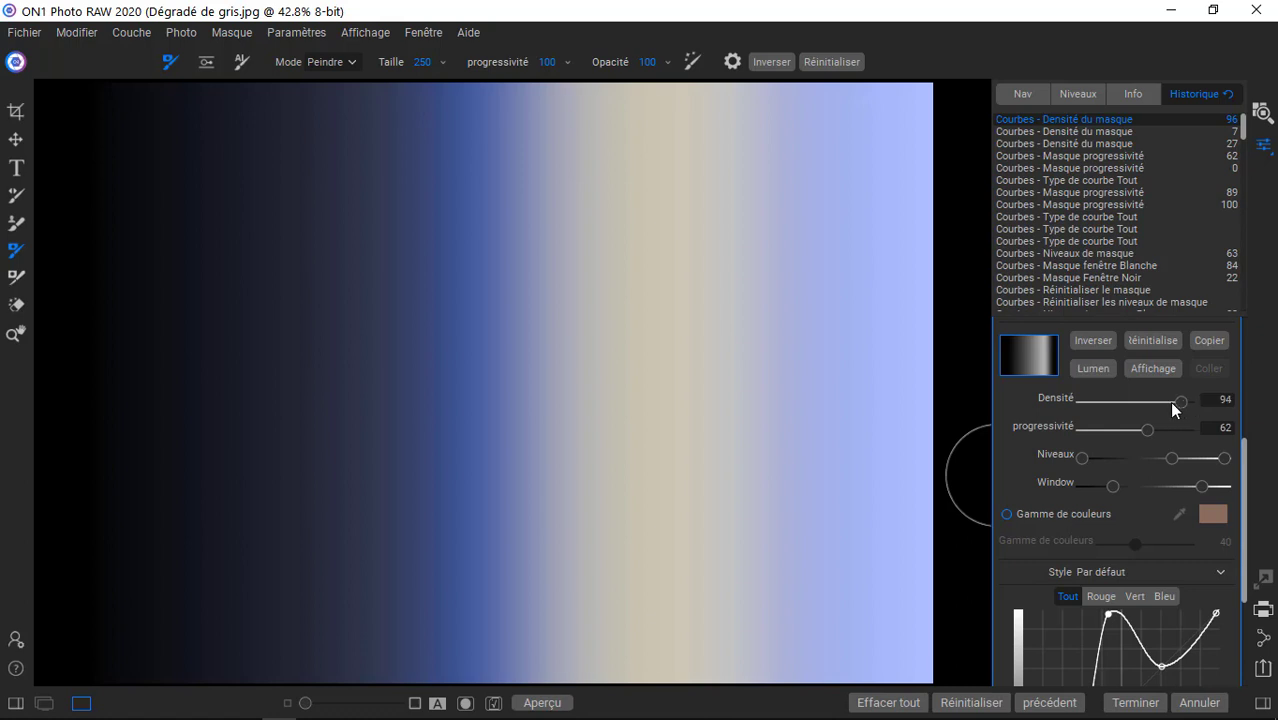
drag(1172, 403, 1142, 412)
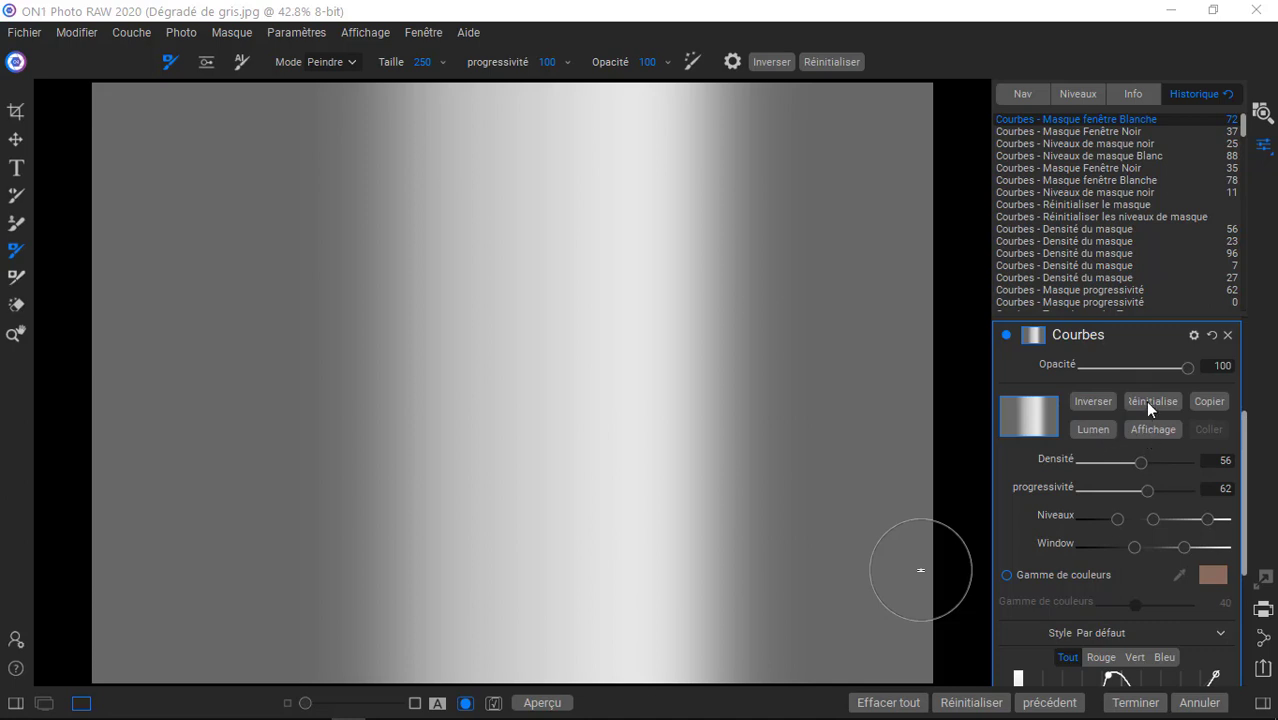
Reset the Courbes filter's mask and replace it with an inverted luminosity mask.
click(1147, 404)
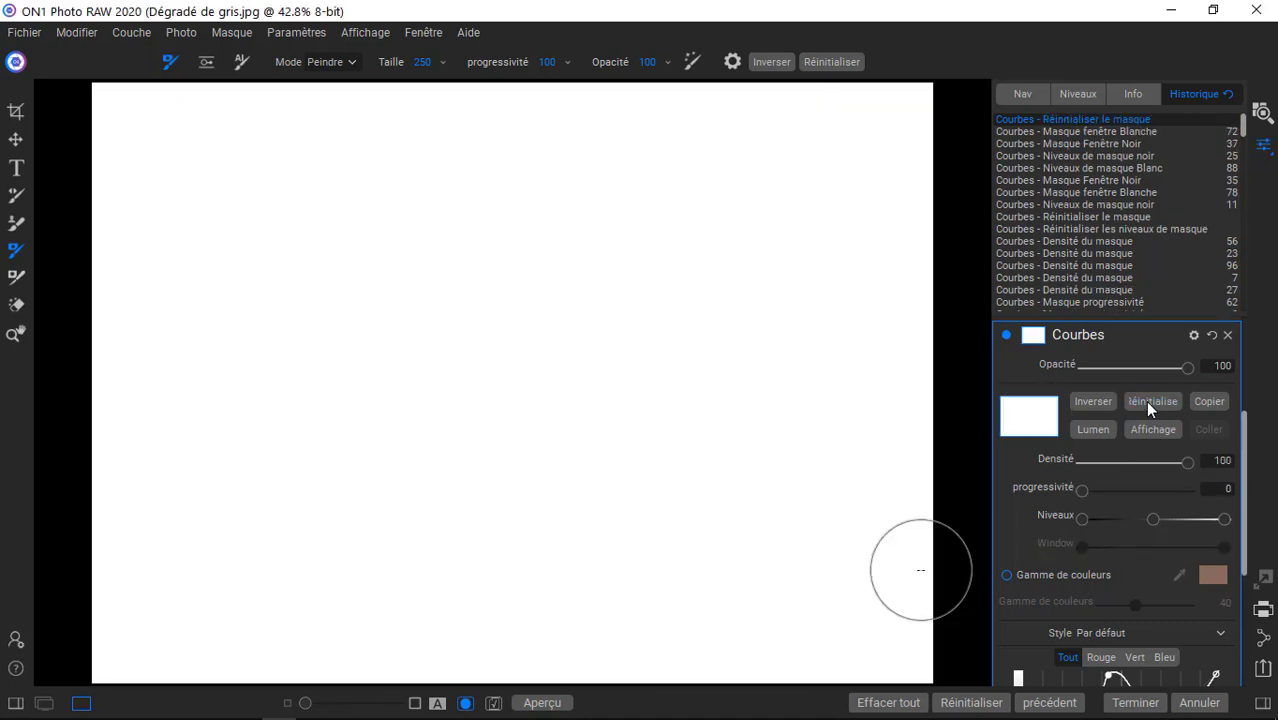
click(1089, 430)
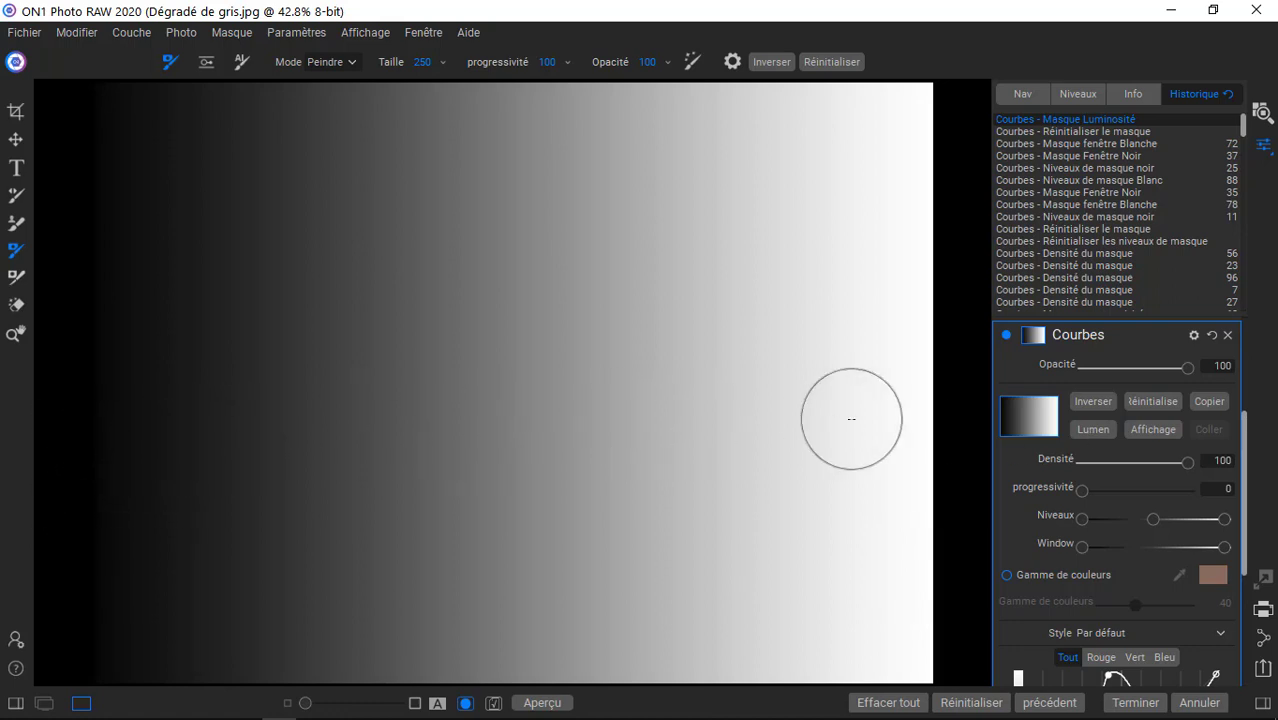
click(1093, 401)
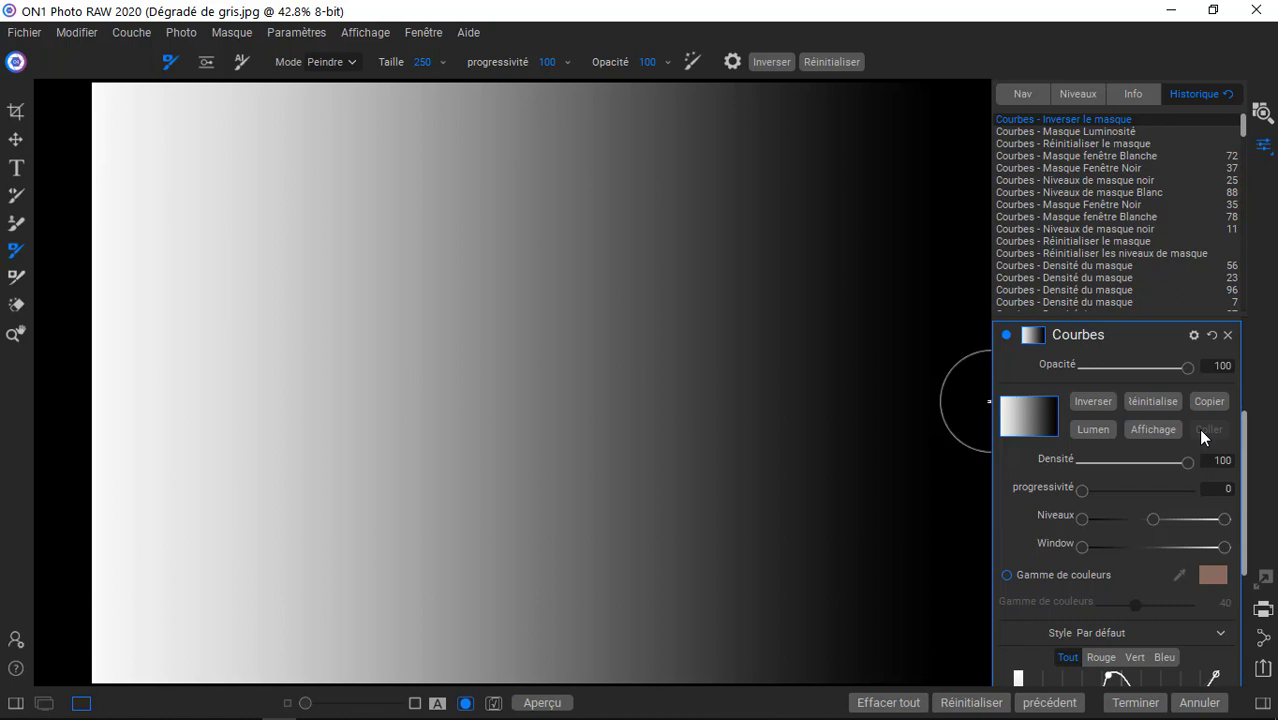
drag(1246, 470, 1246, 418)
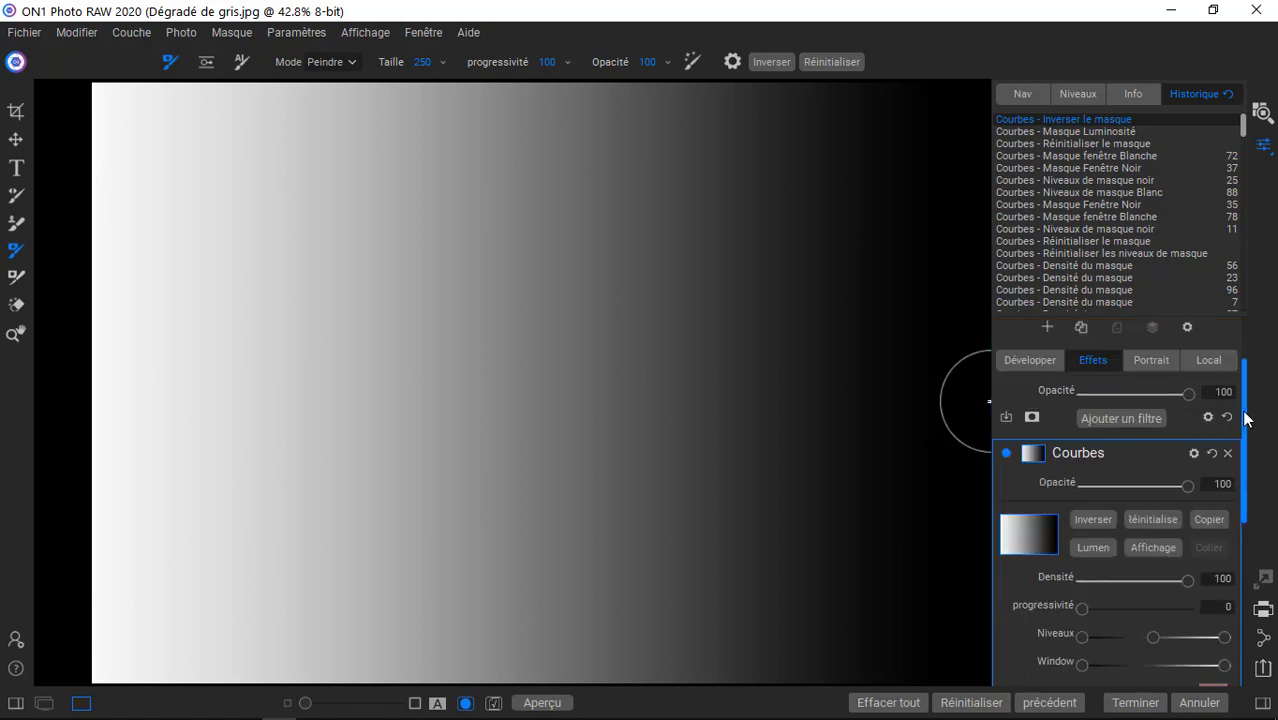